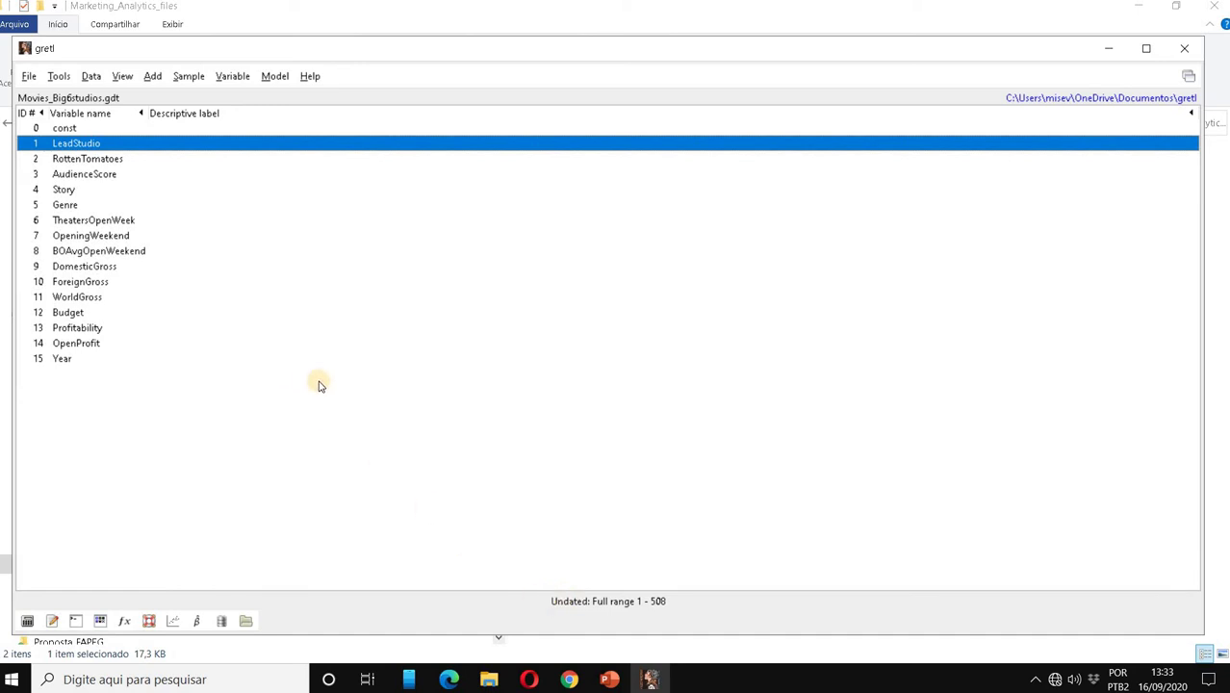
pyautogui.click(101, 176)
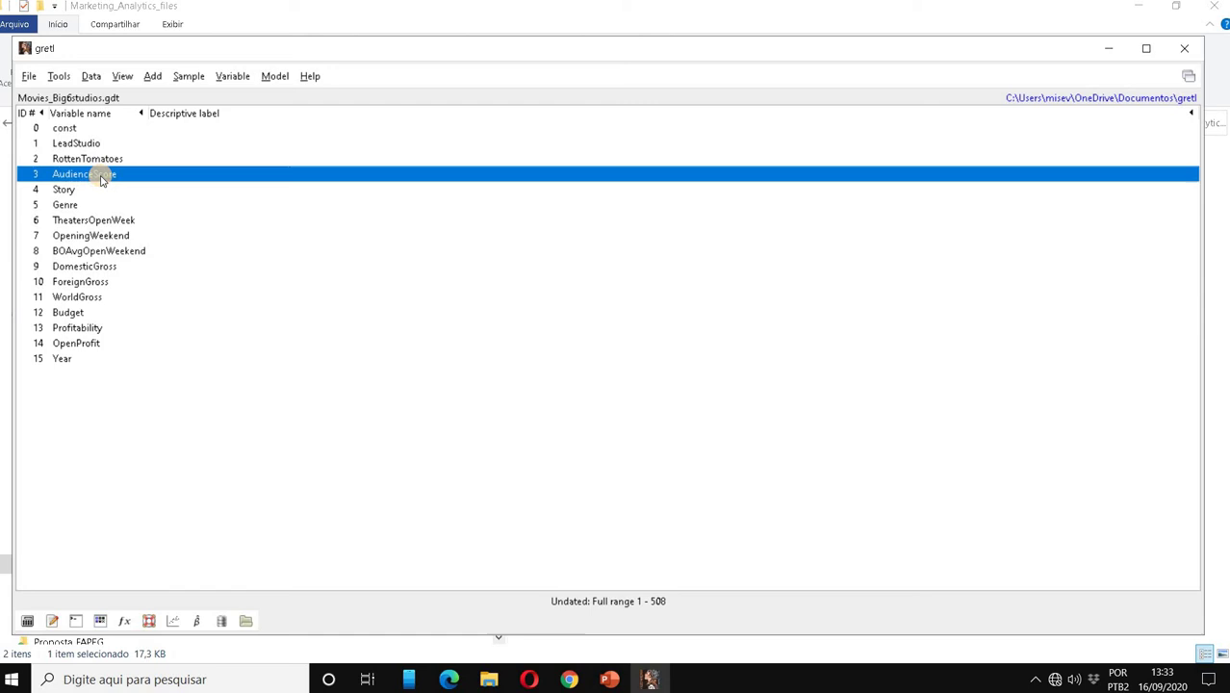
pyautogui.click(102, 299)
pyautogui.click(112, 318)
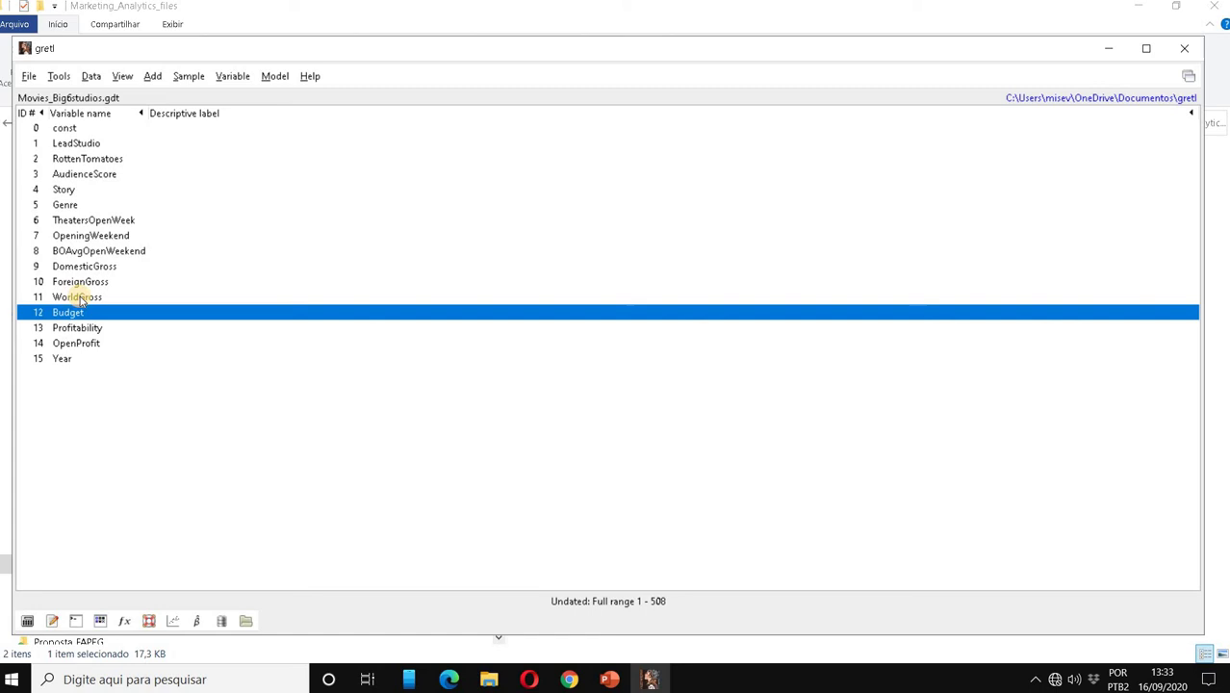
pyautogui.click(85, 175)
pyautogui.click(102, 298)
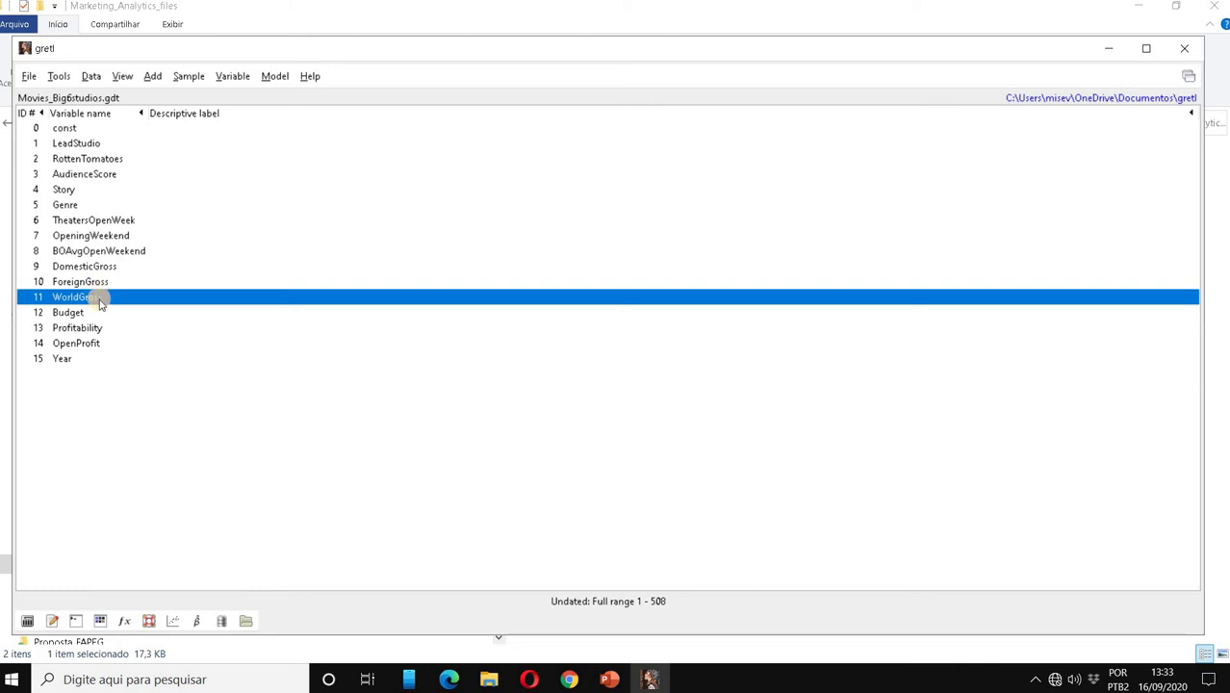
pyautogui.click(106, 318)
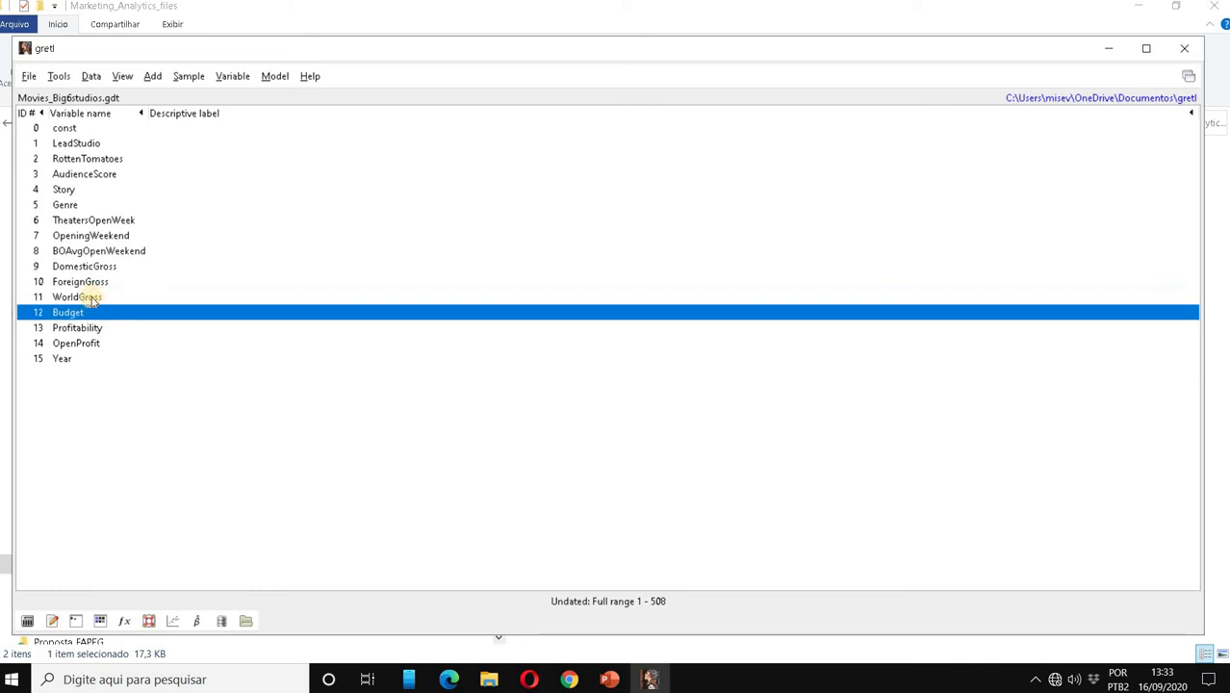
pyautogui.click(94, 300)
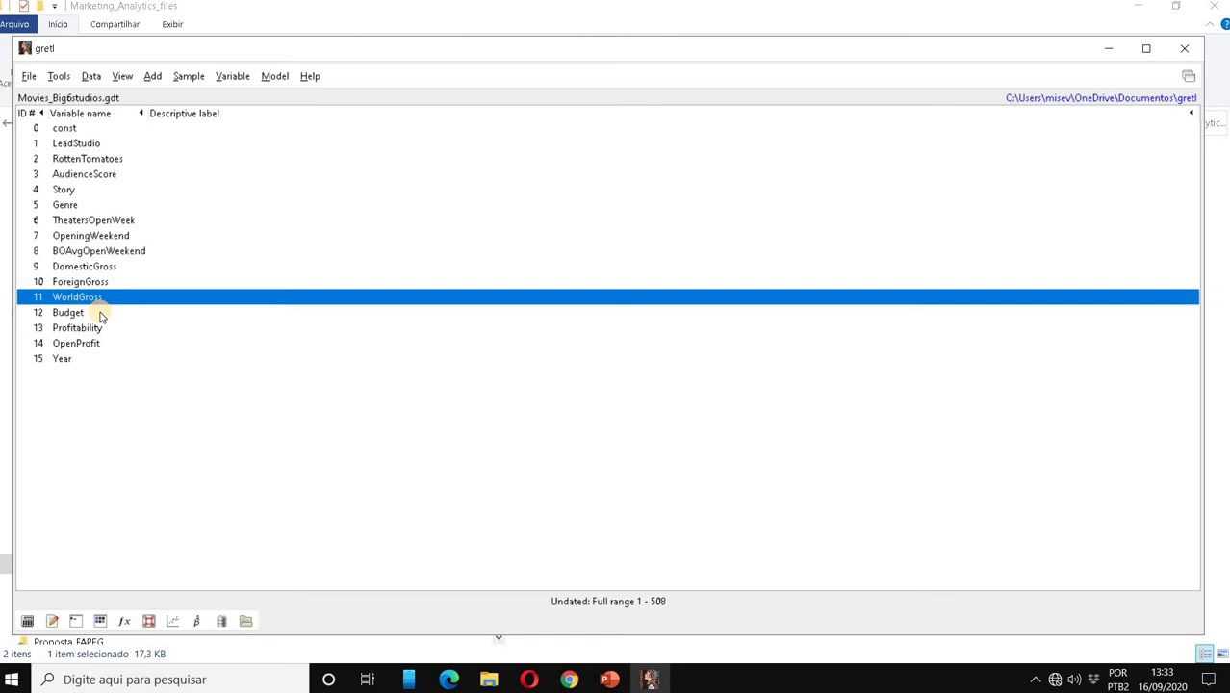
# Show the summary statistics of AudienceScore, select the mean value, and close the results
pyautogui.click(93, 179)
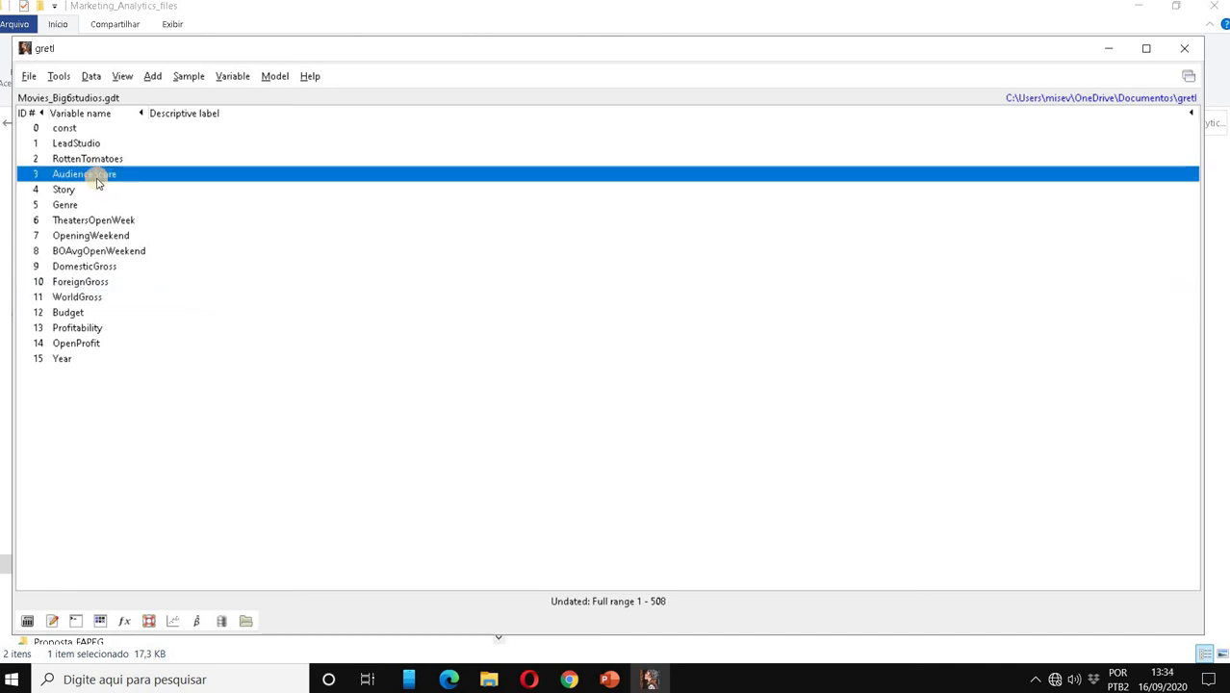
pyautogui.rightClick(96, 182)
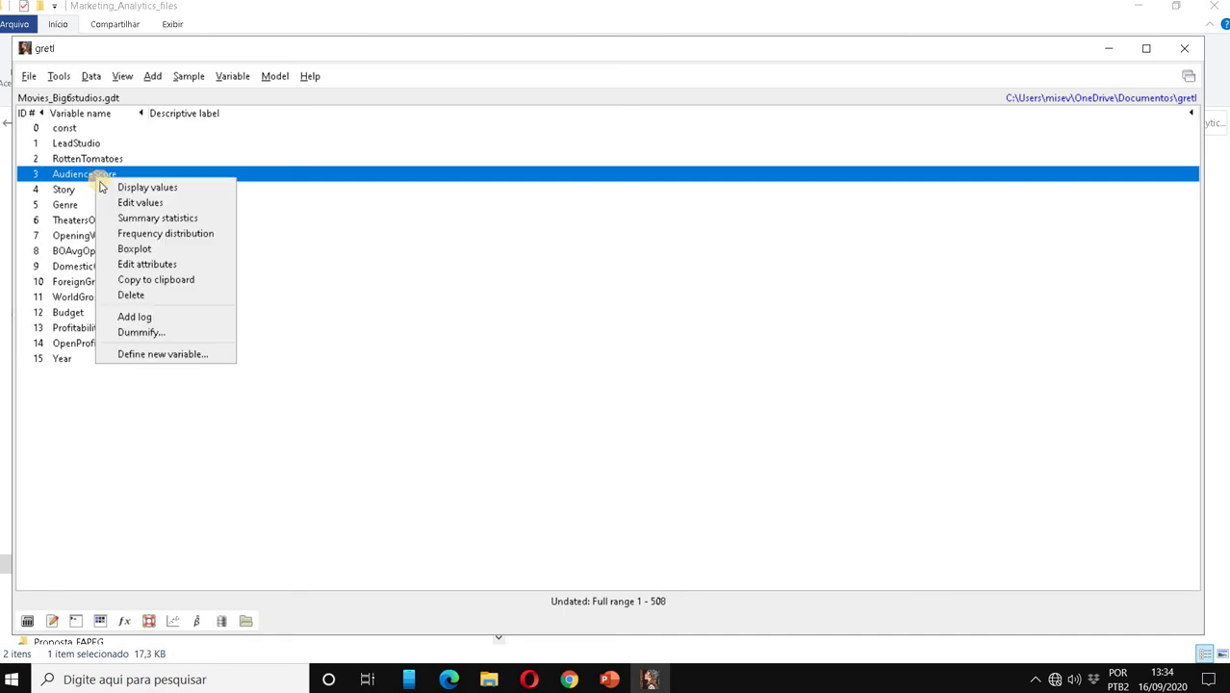
pyautogui.click(158, 215)
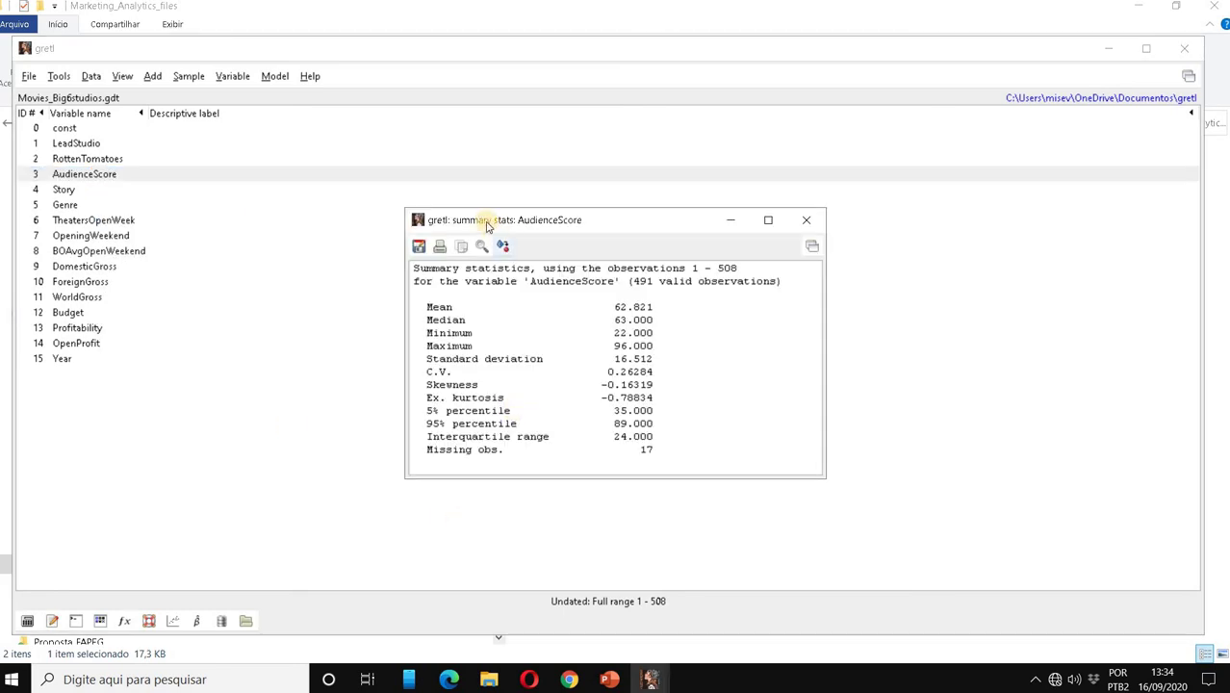
pyautogui.doubleClick(653, 306)
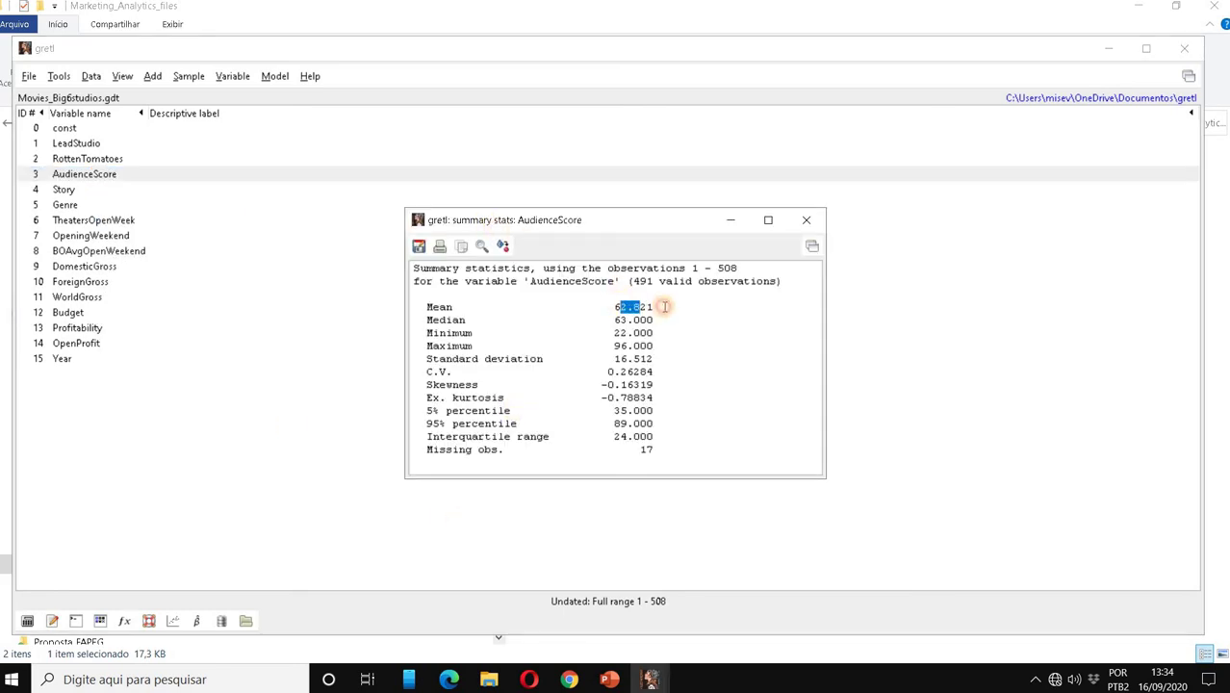
pyautogui.click(660, 306)
pyautogui.doubleClick(662, 306)
pyautogui.click(796, 229)
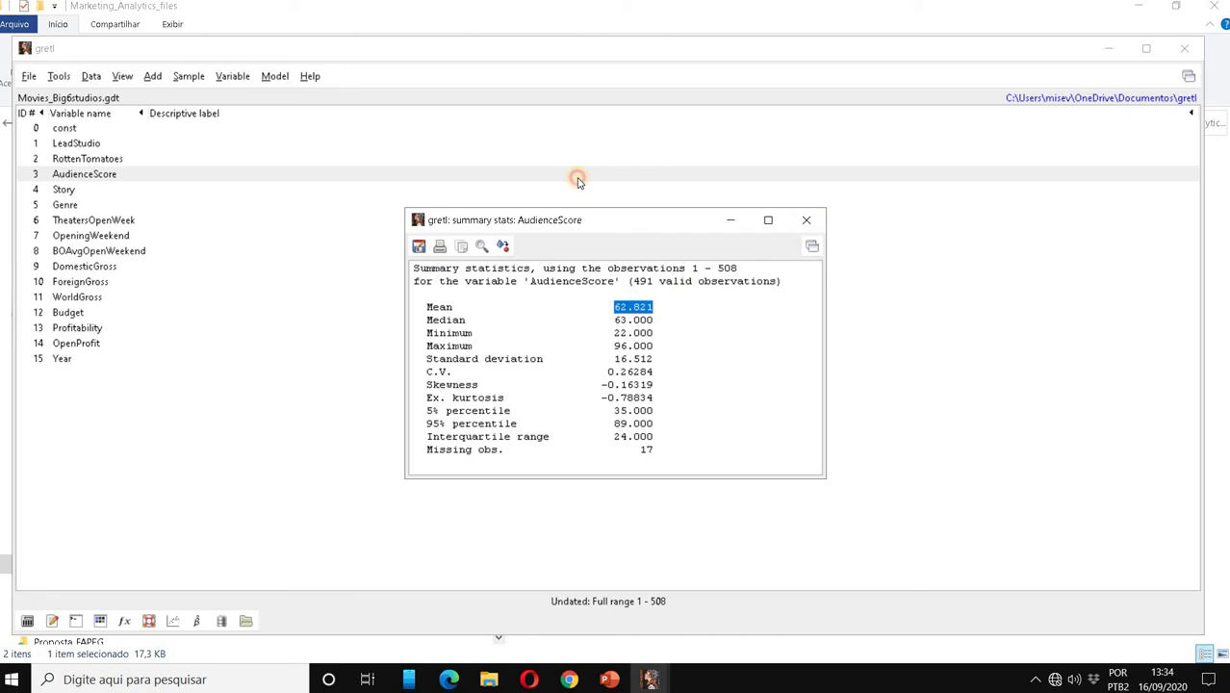
# Define a new variable with the formula Dispersion_Audience_Score = AudienceScore - 62.821
pyautogui.click(152, 77)
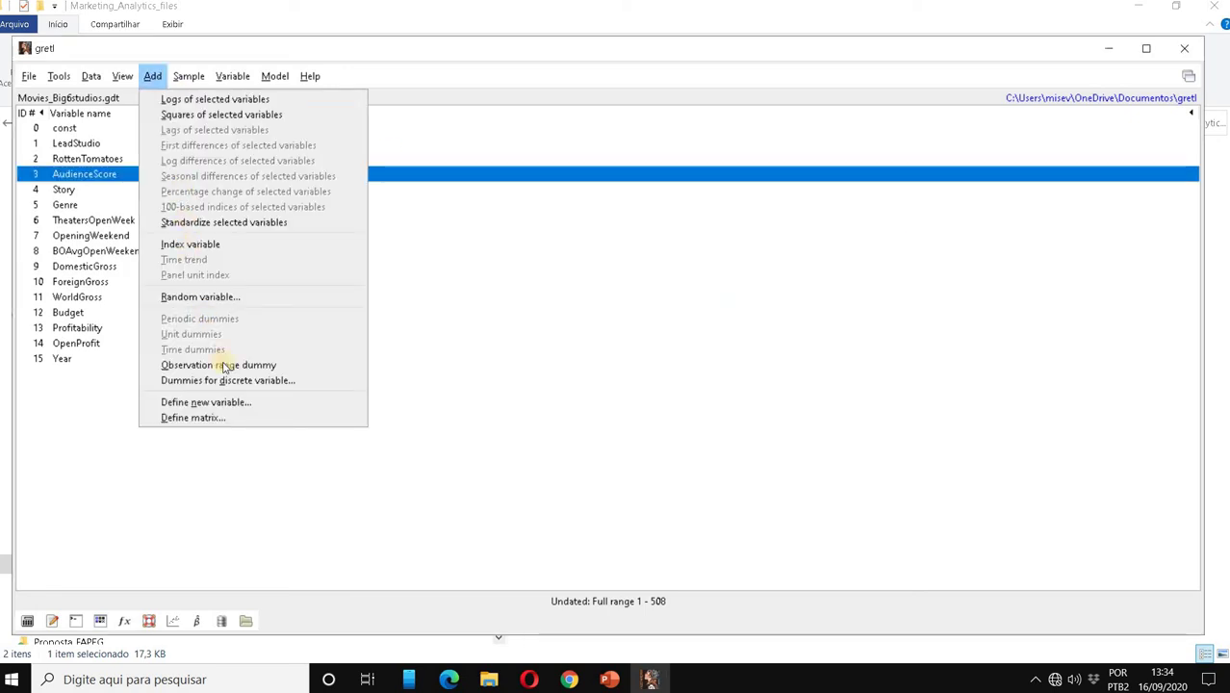
pyautogui.press('Return')
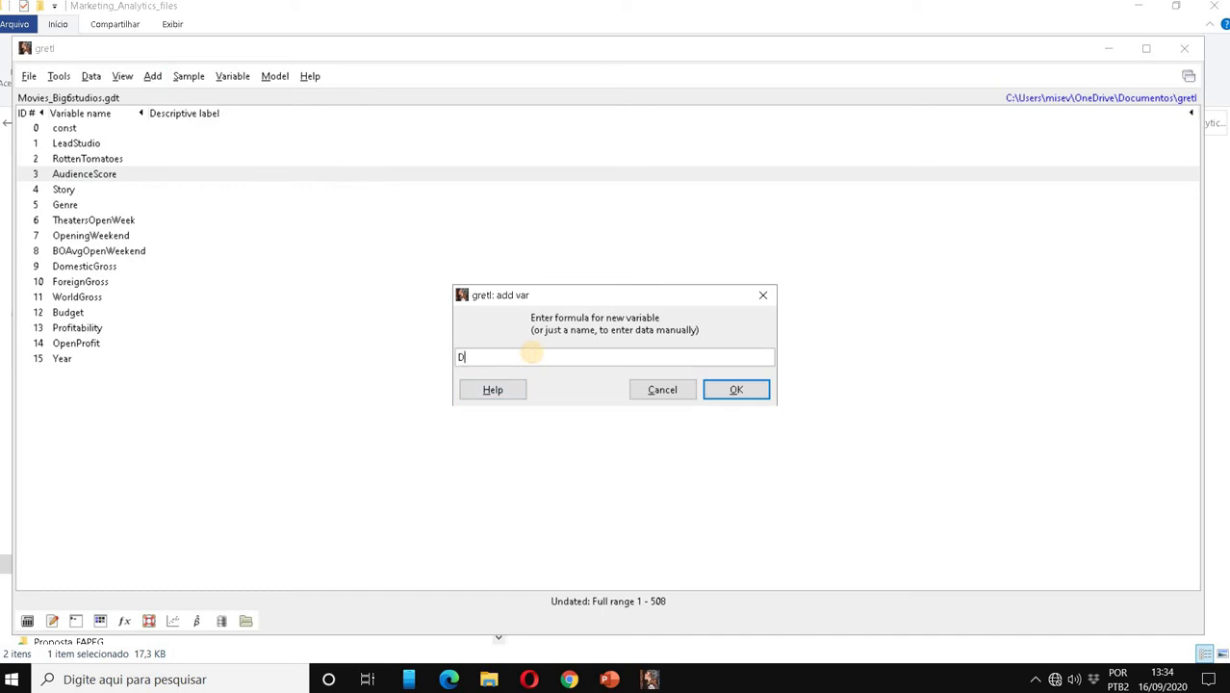
pyautogui.write('Dispersion_Audience_Score = ')
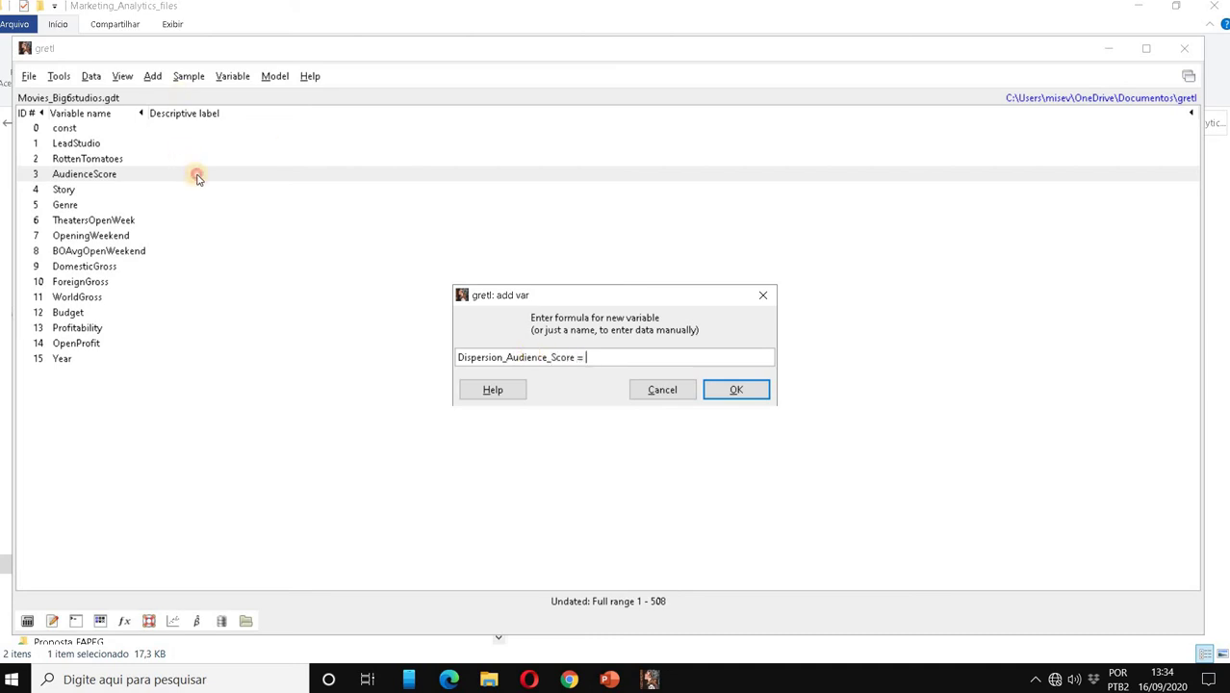
pyautogui.write('AudienceScore - ')
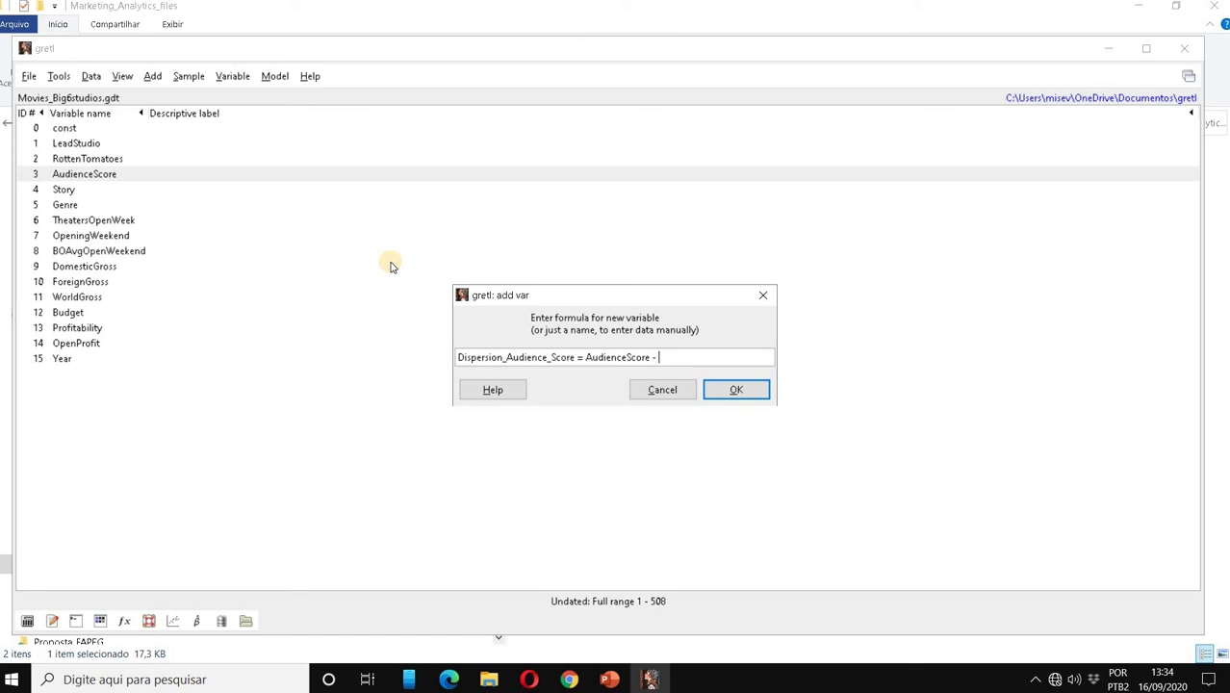
pyautogui.write('62.821')
pyautogui.click(737, 390)
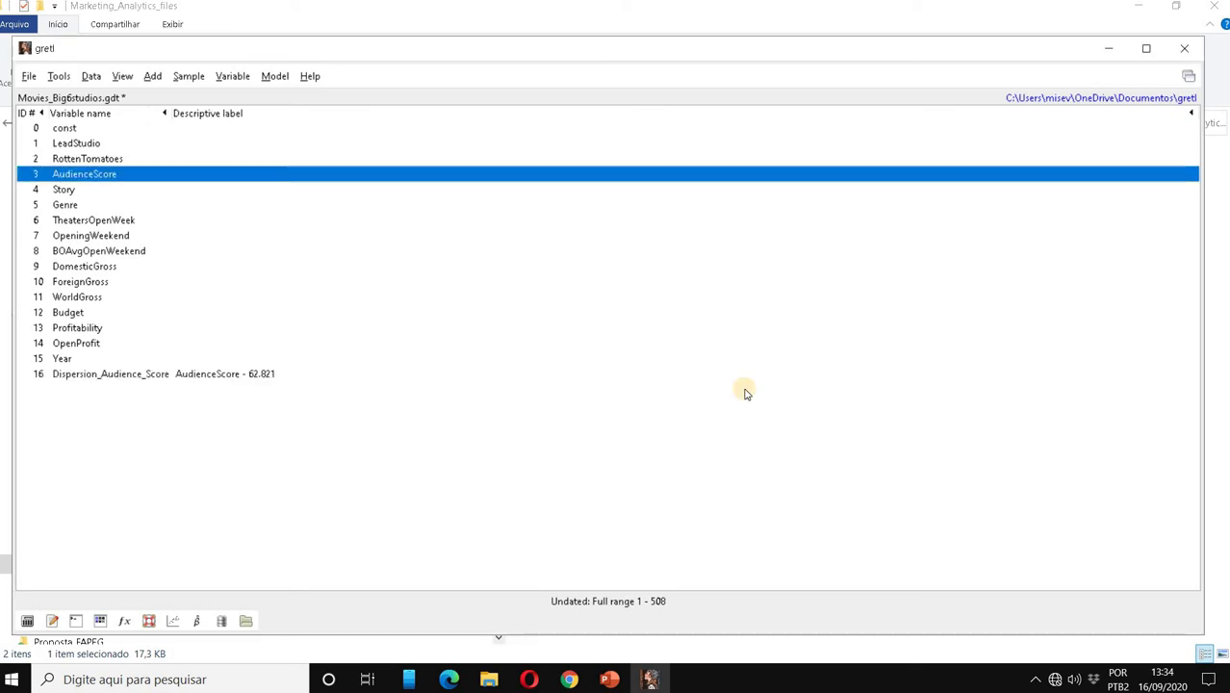
# Display the values of Dispersion_Audience_Score, examine the first five observations, and close the list
pyautogui.click(151, 376)
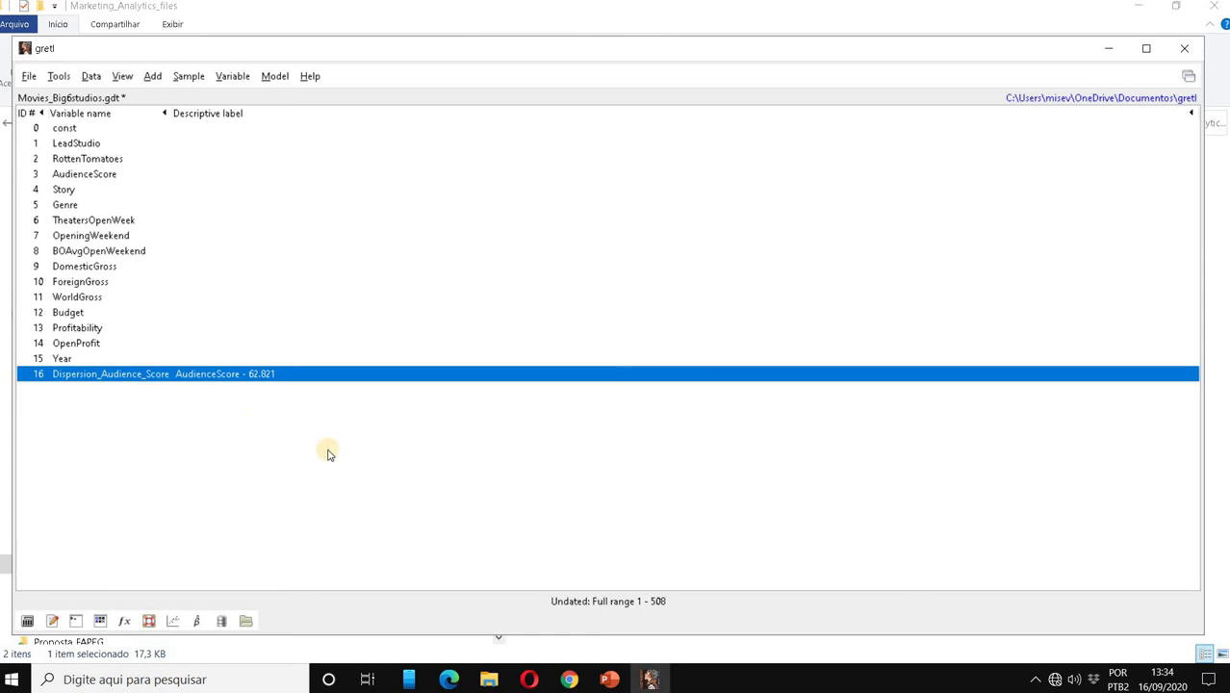
pyautogui.doubleClick(210, 381)
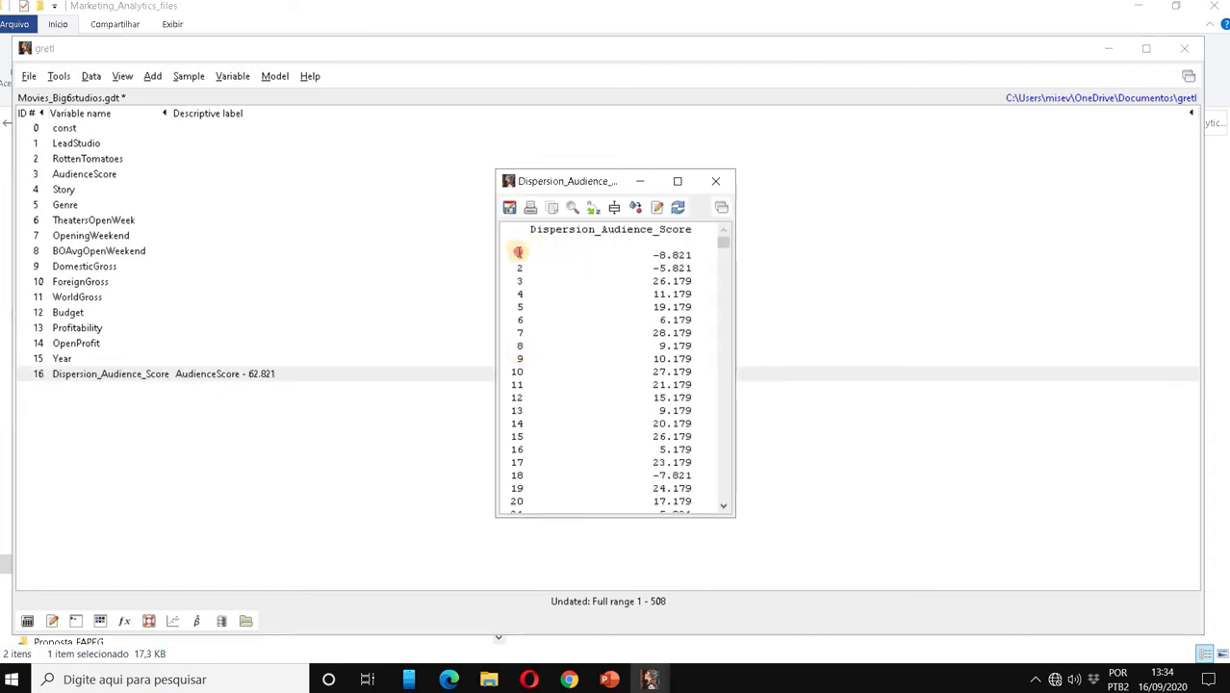
pyautogui.moveTo(517, 252); pyautogui.dragTo(702, 312)
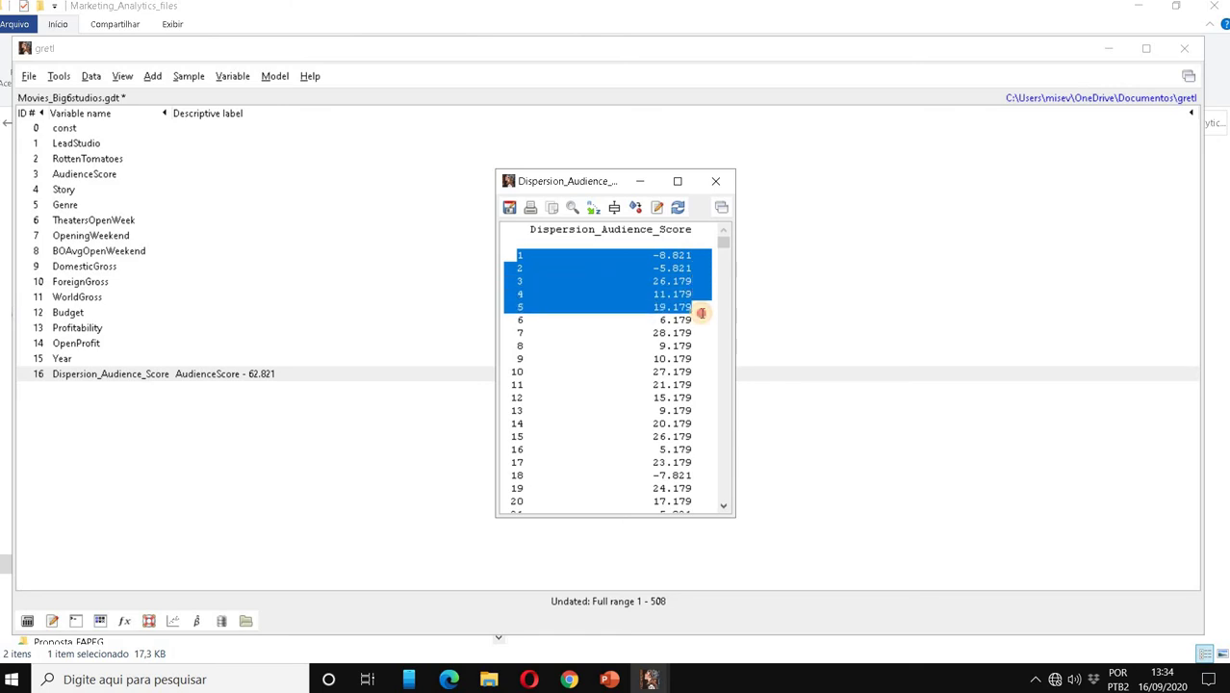
pyautogui.click(715, 186)
pyautogui.click(714, 185)
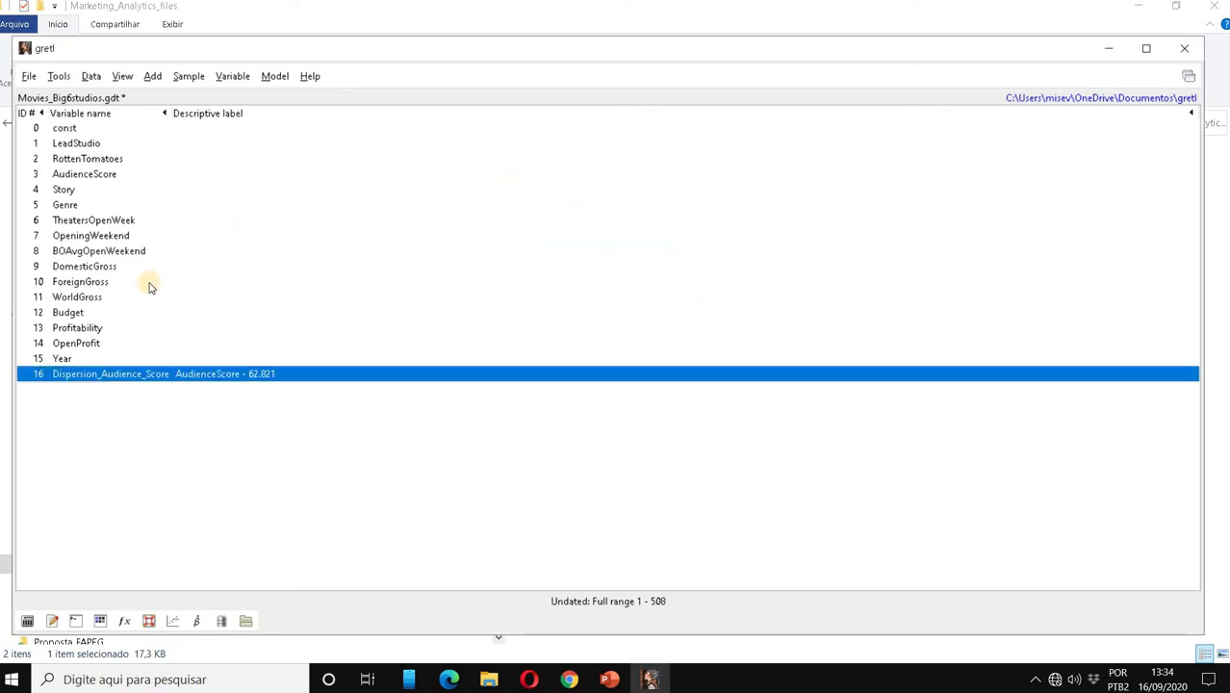
# Show the summary statistics of WorldGross, select the mean value, and close the results
pyautogui.rightClick(79, 299)
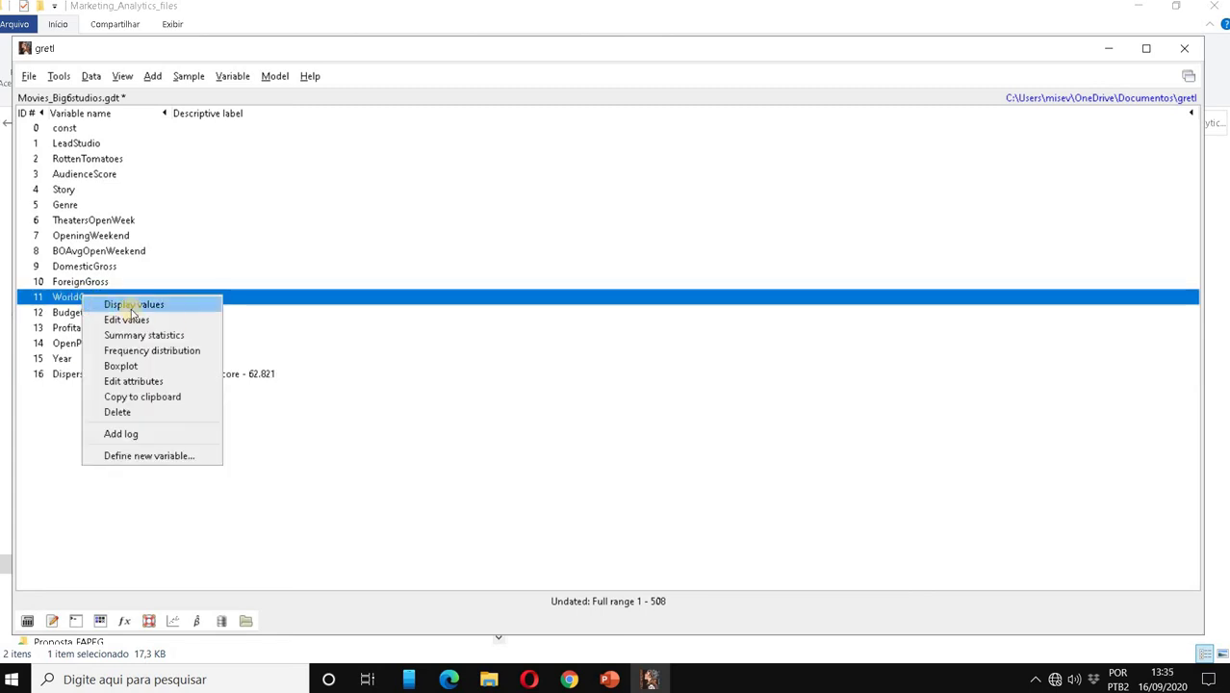
pyautogui.click(176, 336)
pyautogui.moveTo(619, 306)
pyautogui.mouseDown()
pyautogui.moveTo(666, 310)
pyautogui.moveTo(617, 306)
pyautogui.mouseUp()
pyautogui.doubleClick(669, 308)
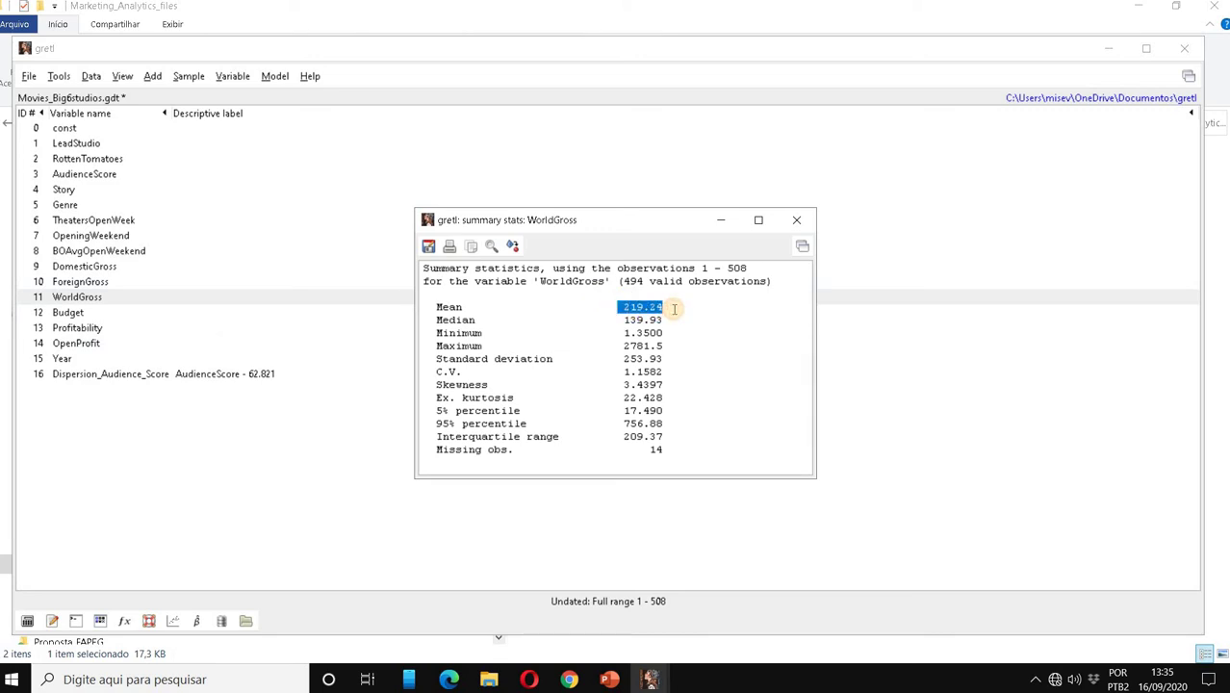
pyautogui.click(798, 223)
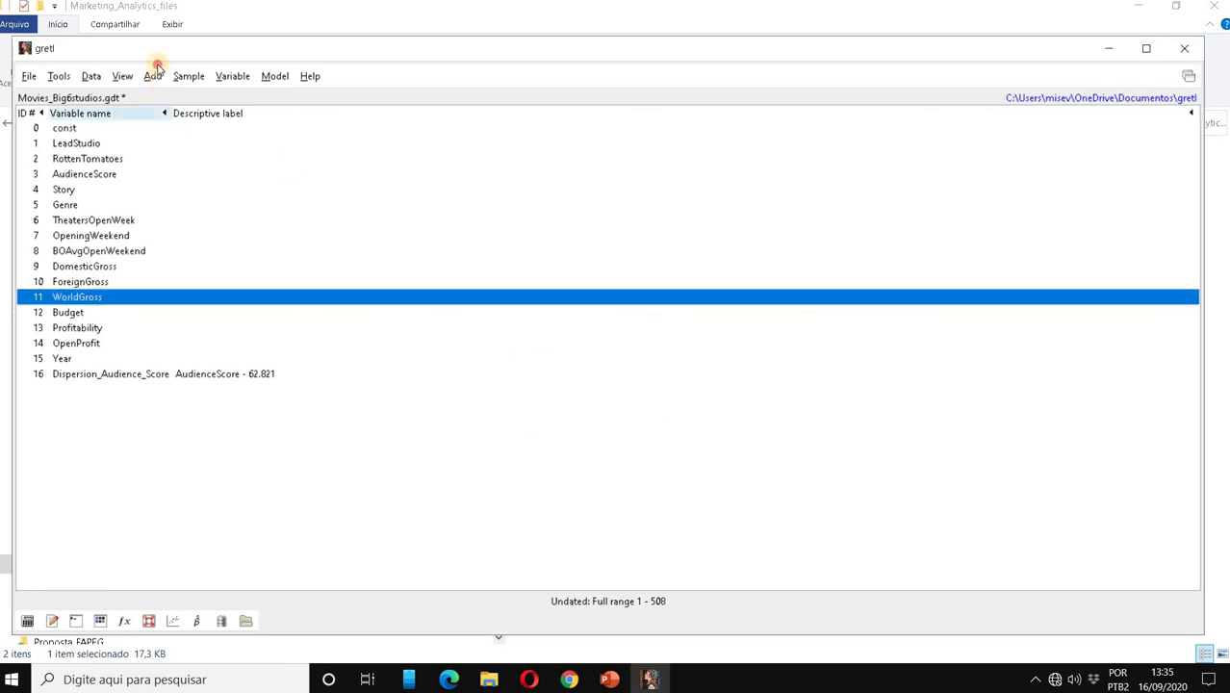
# Define a new variable with the formula Dispersion_World_Gross_revenue = WorldGross - 219.24
pyautogui.click(158, 76)
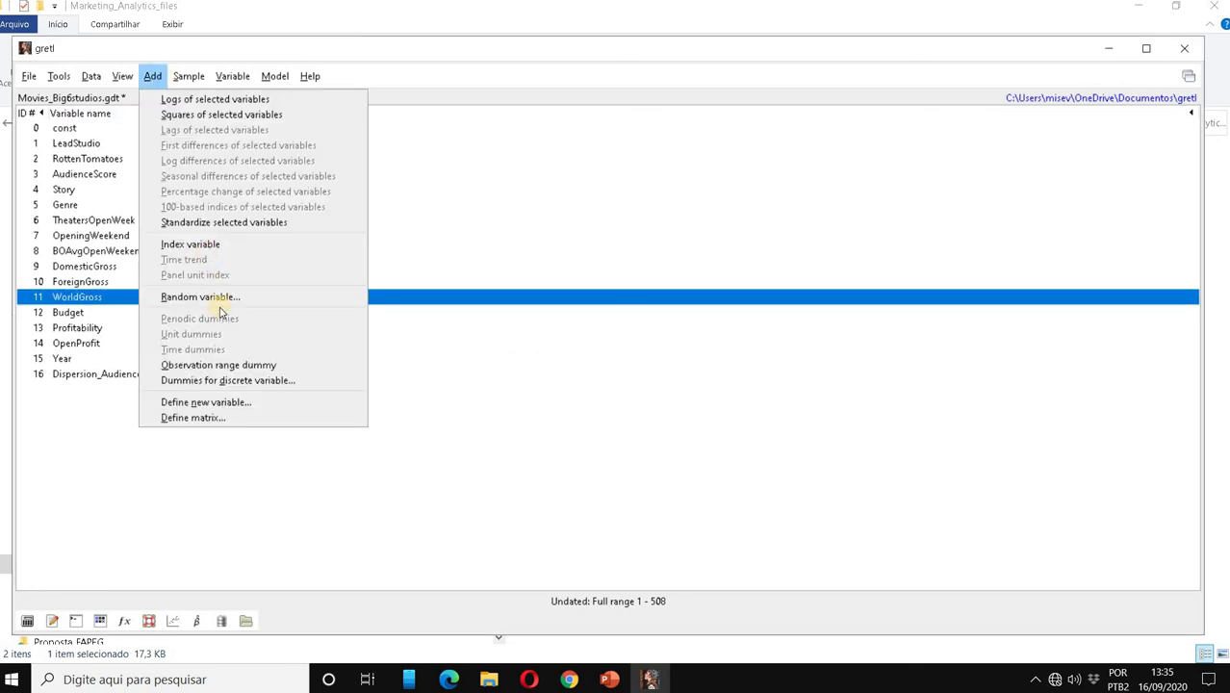
pyautogui.click(327, 402)
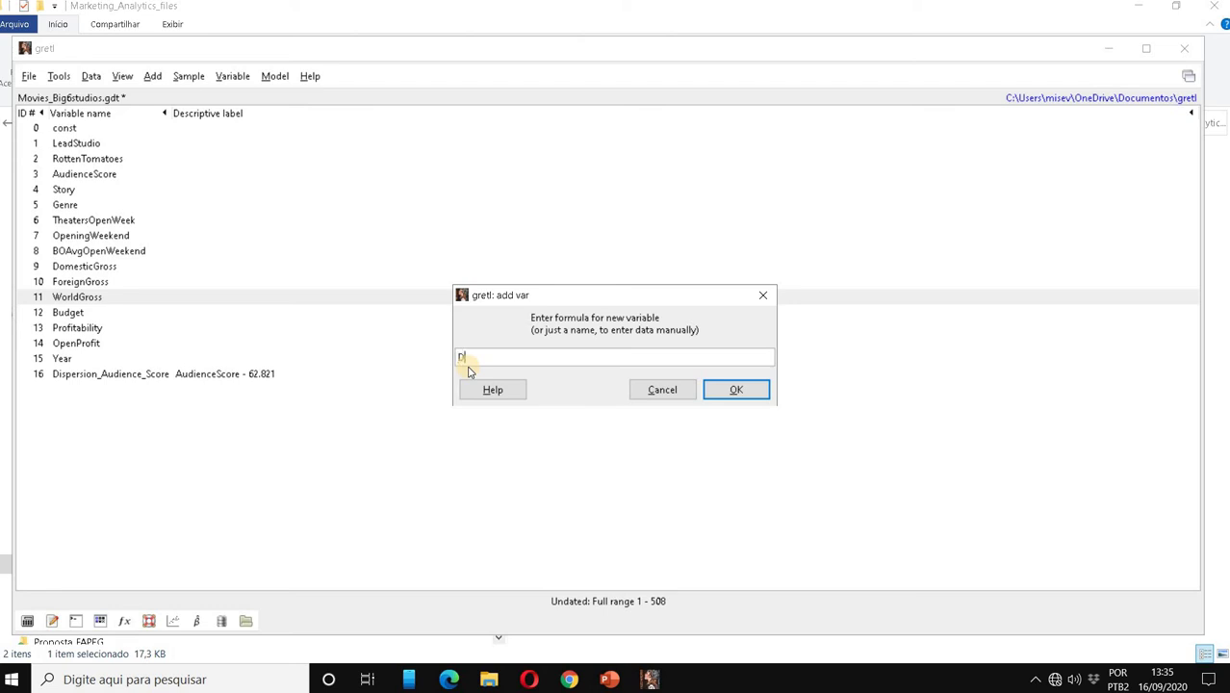
pyautogui.write('Dispersion_World_Gross_revenu')
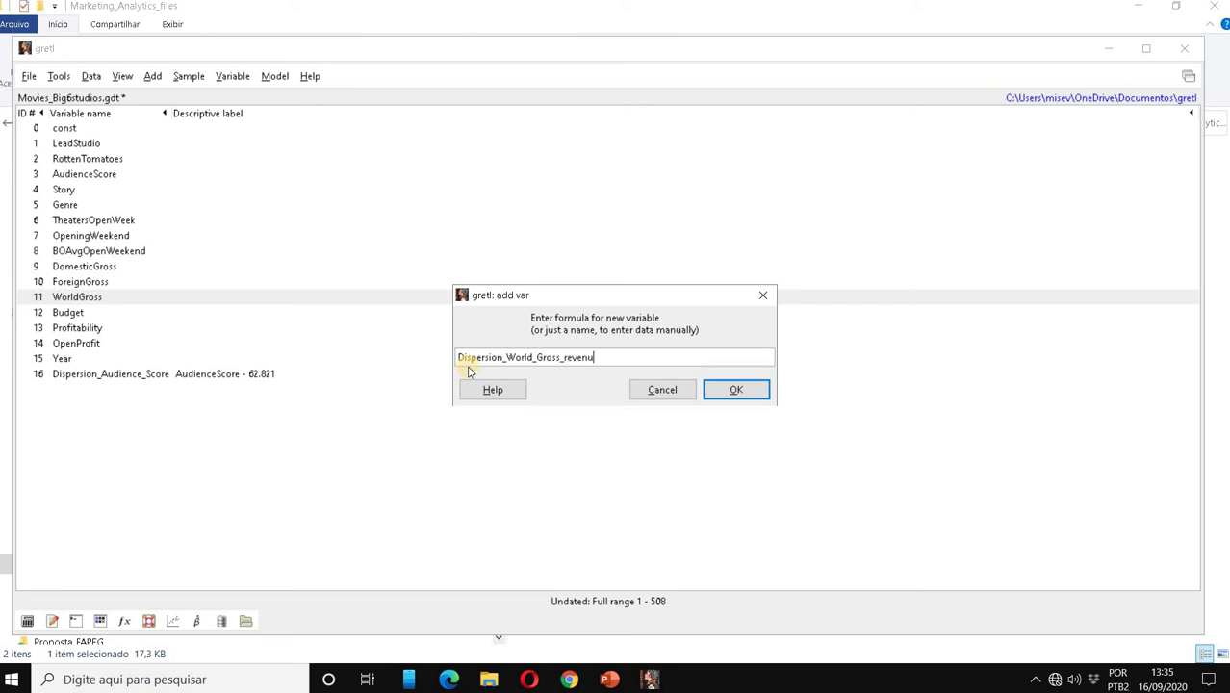
pyautogui.write('e =')
pyautogui.doubleClick(77, 299)
pyautogui.write('- ')
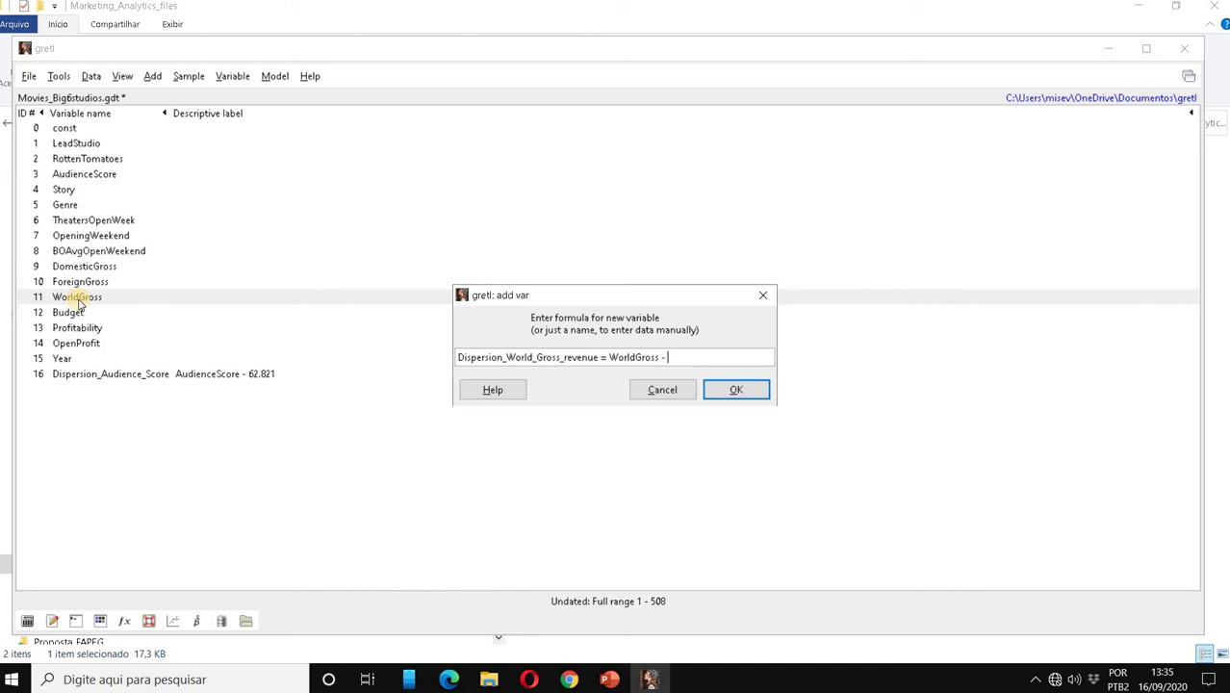
pyautogui.write(' 219.24')
pyautogui.click(756, 393)
pyautogui.click(163, 393)
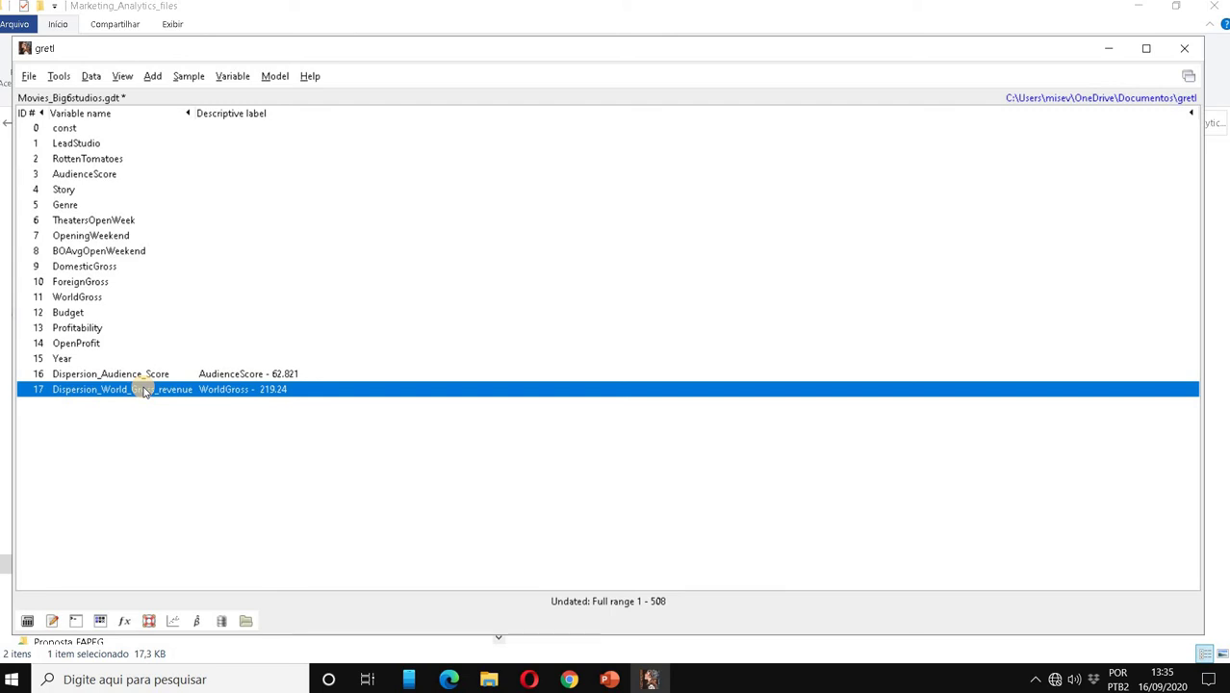
pyautogui.rightClick(83, 312)
pyautogui.press('Escape')
pyautogui.rightClick(83, 312)
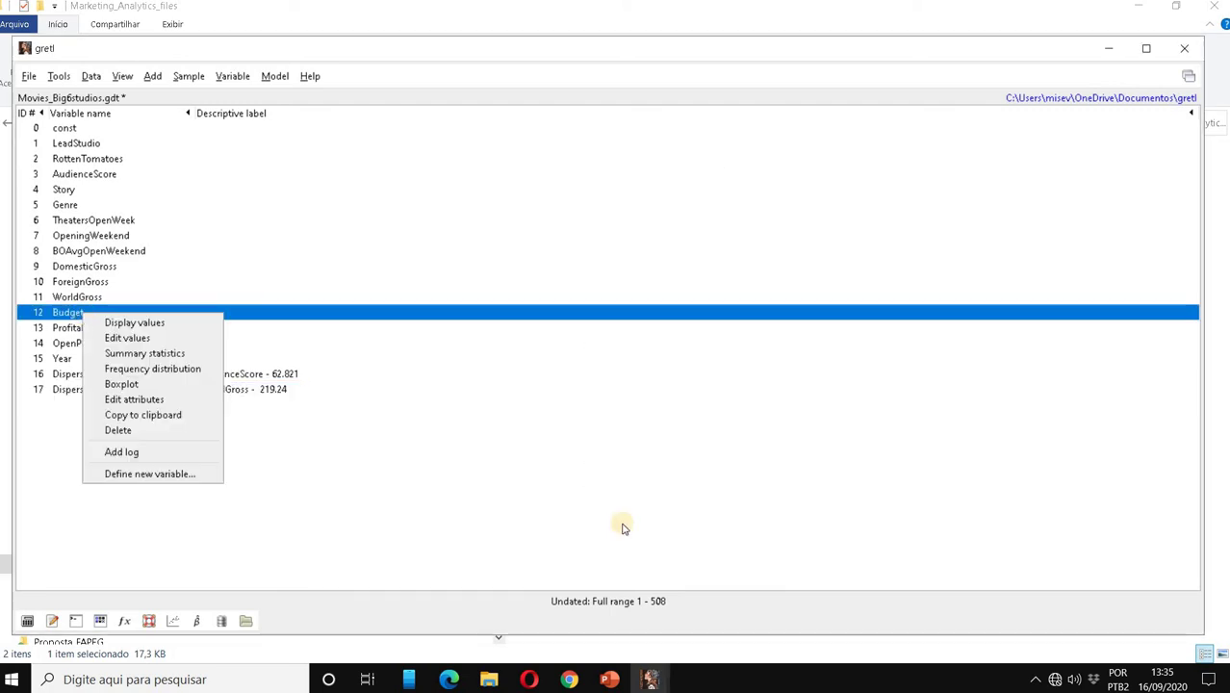
pyautogui.click(655, 682)
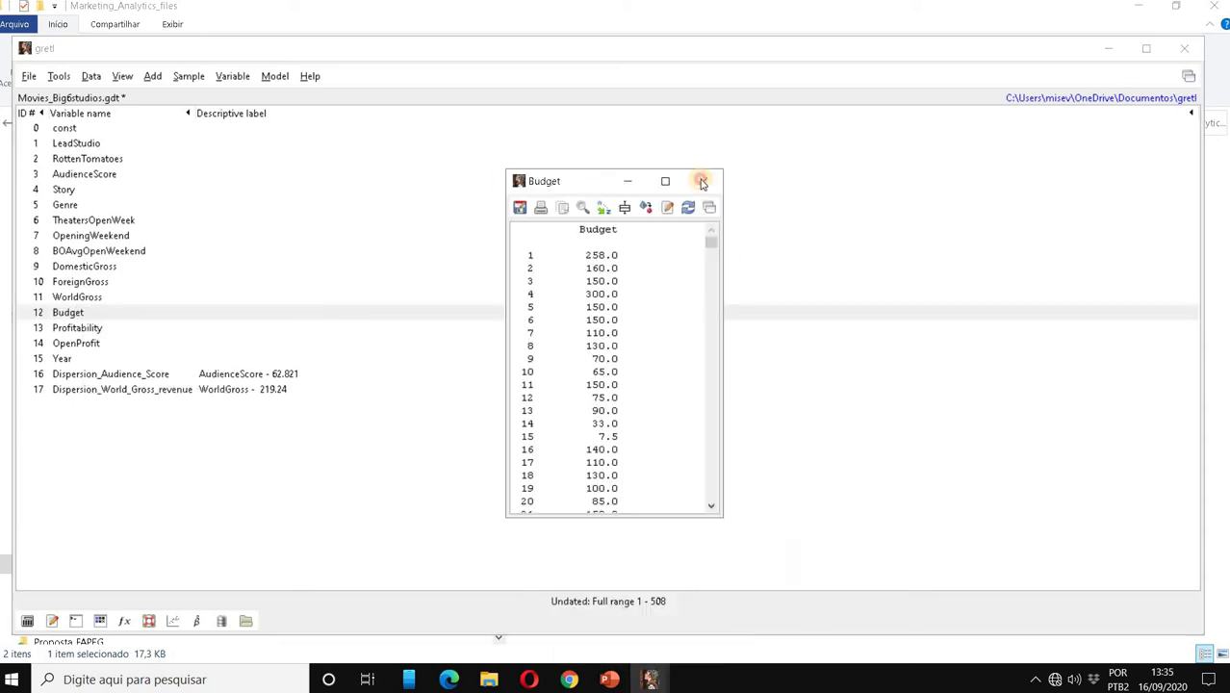
# Show the summary statistics of Budget, select the mean value, and close the results
pyautogui.click(94, 312)
pyautogui.rightClick(92, 313)
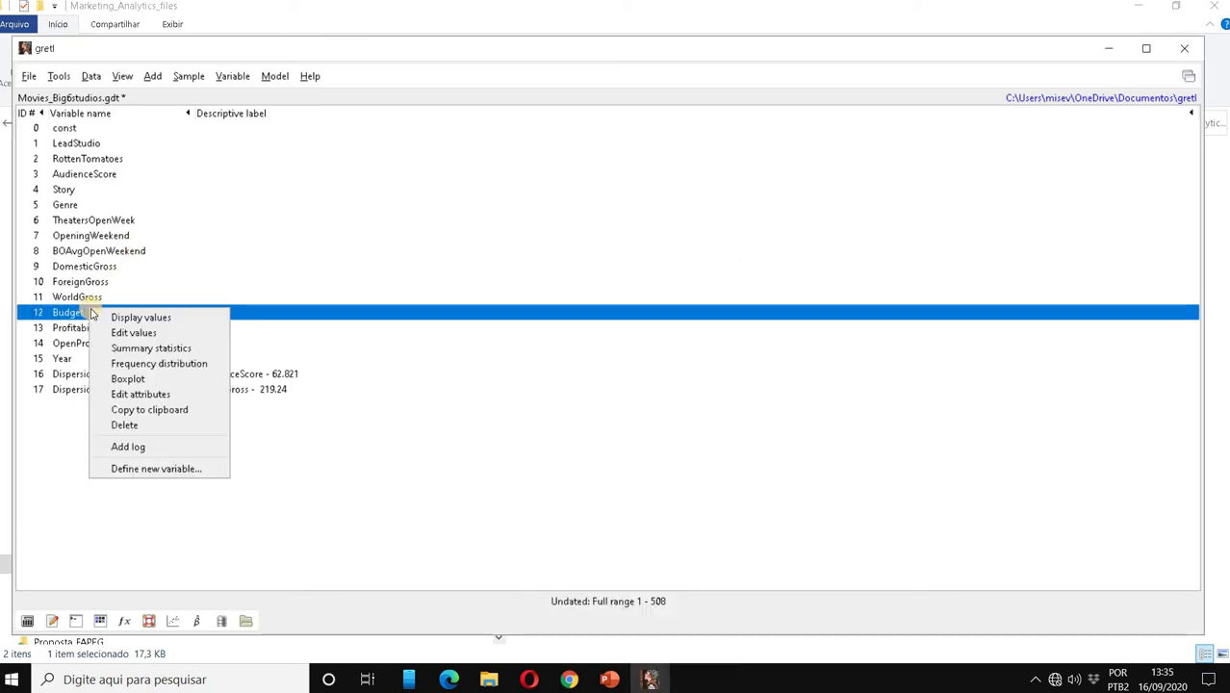
pyautogui.click(135, 347)
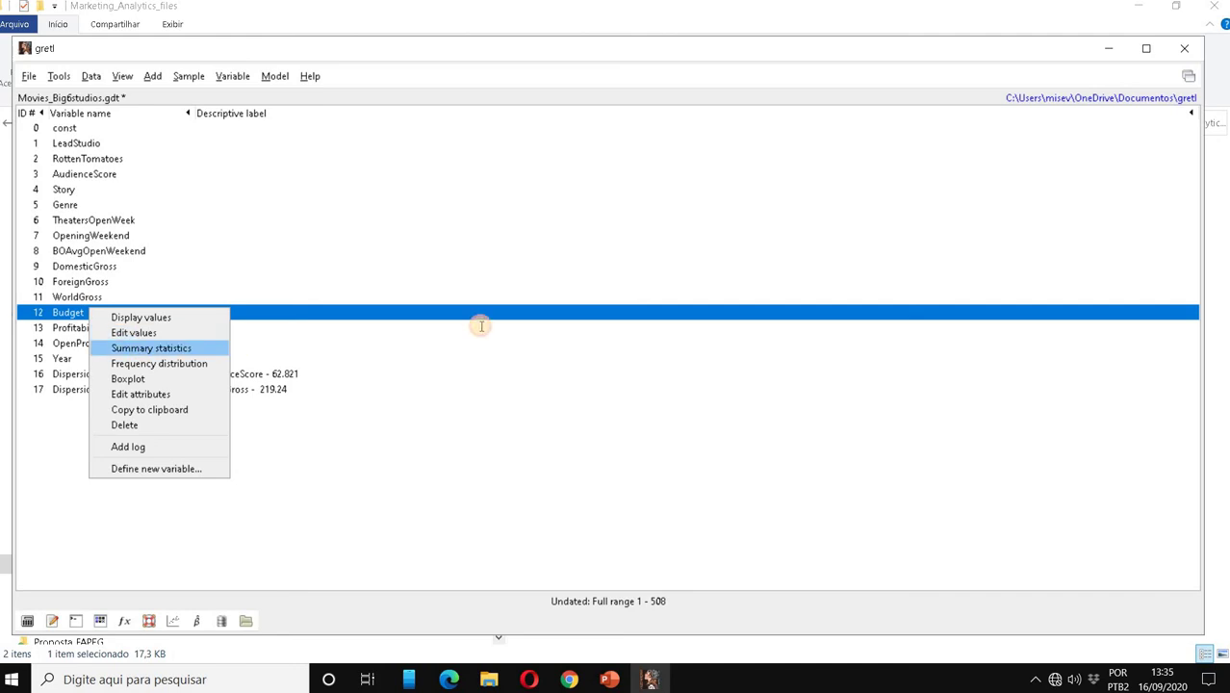
pyautogui.doubleClick(712, 308)
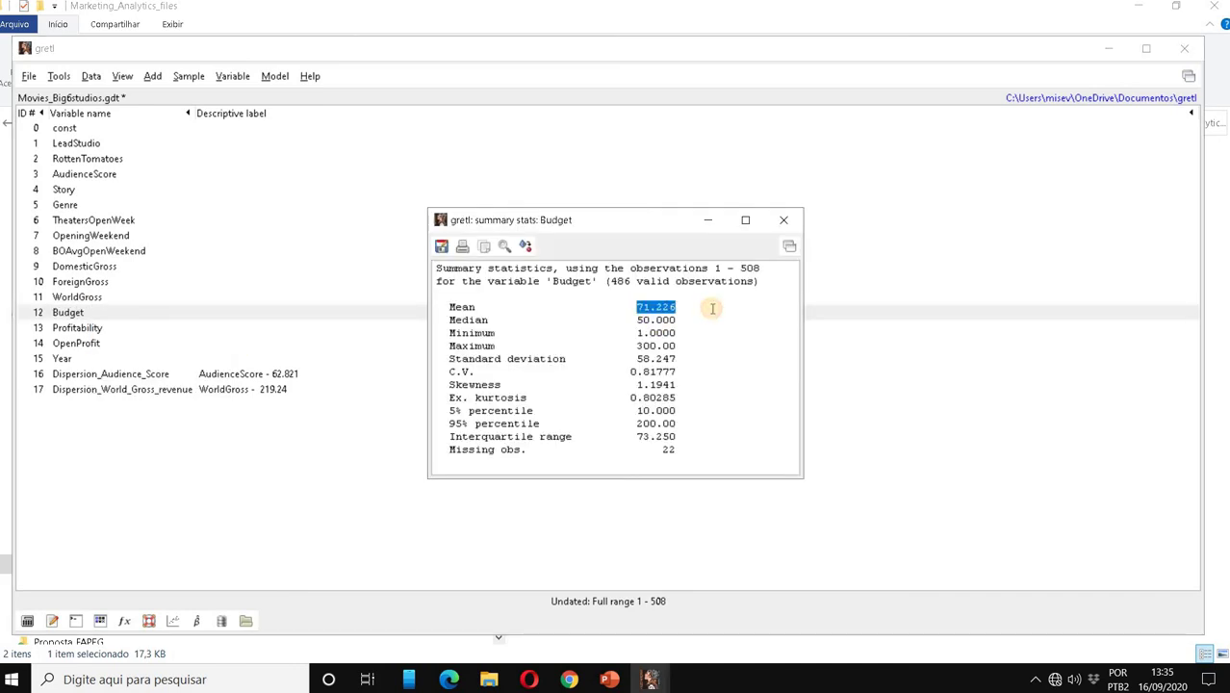
pyautogui.click(784, 220)
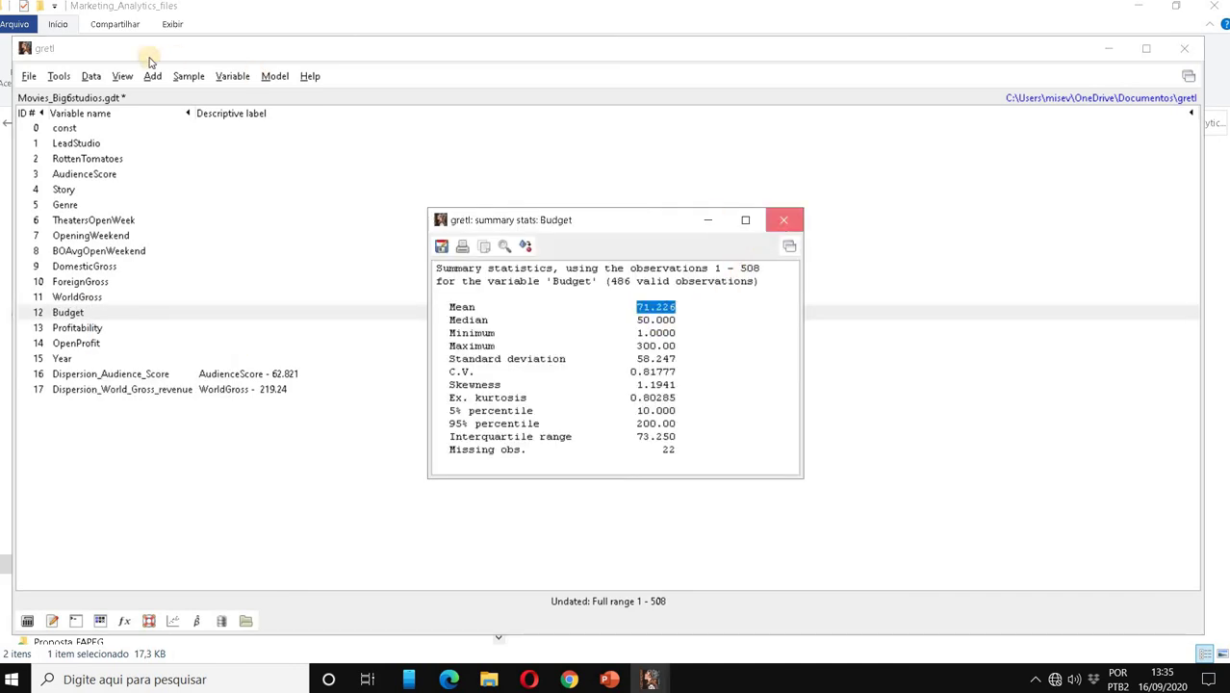
# Define a new variable with the formula Dispersion_Budget = Budget - 71.226
pyautogui.click(152, 76)
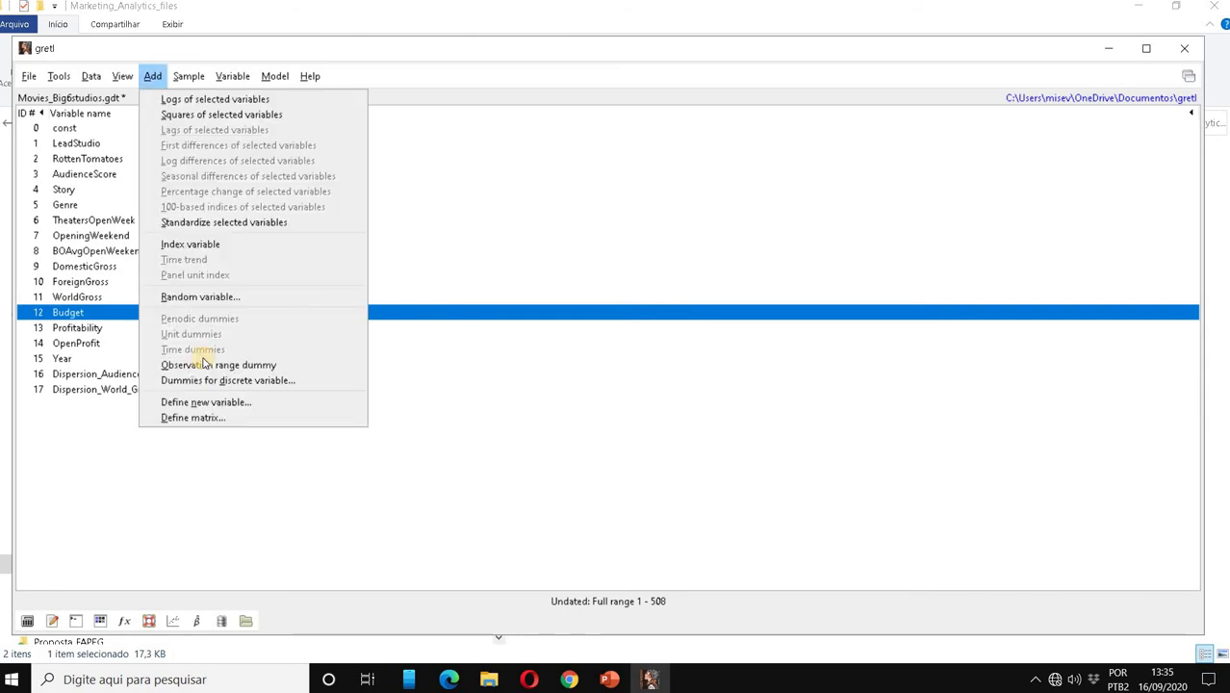
pyautogui.click(235, 401)
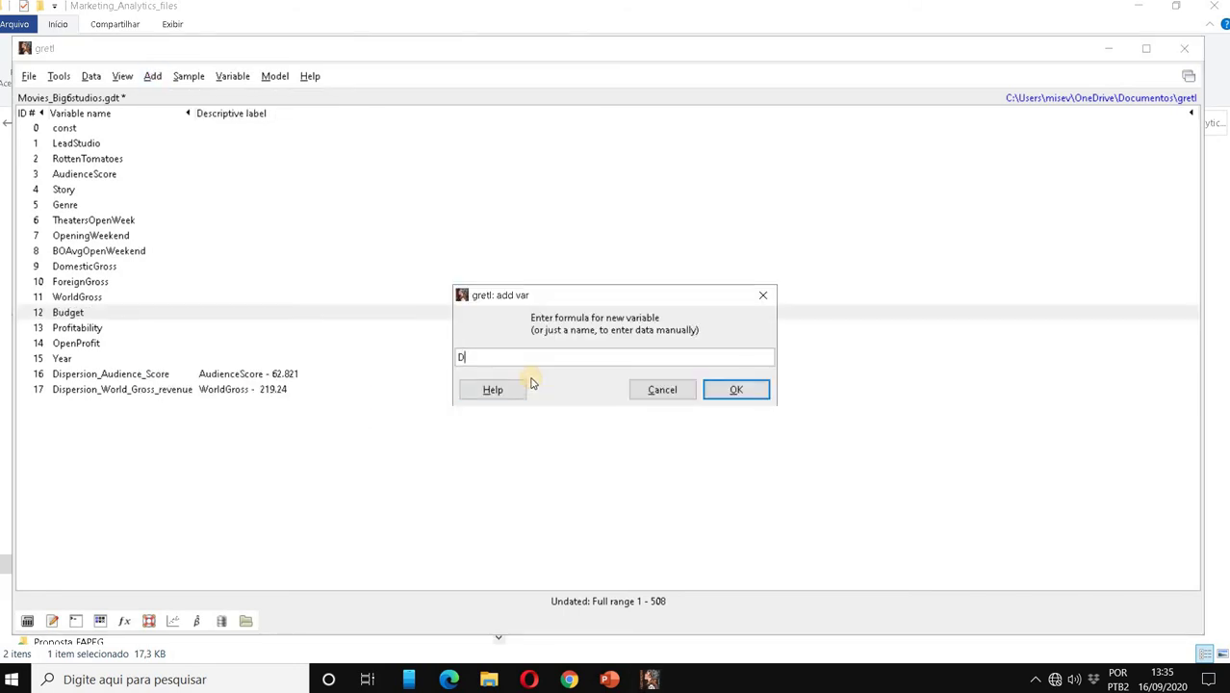
pyautogui.write('Dispersion_Budget = Budget')
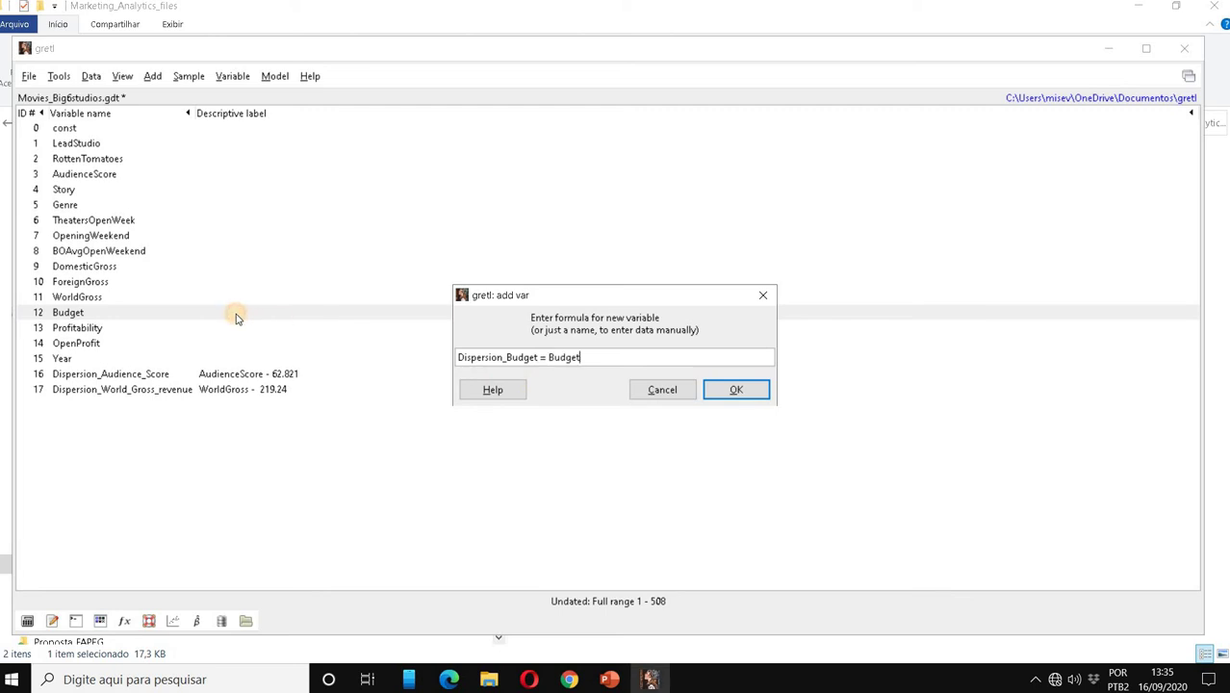
pyautogui.write(' - 71.226')
pyautogui.click(744, 393)
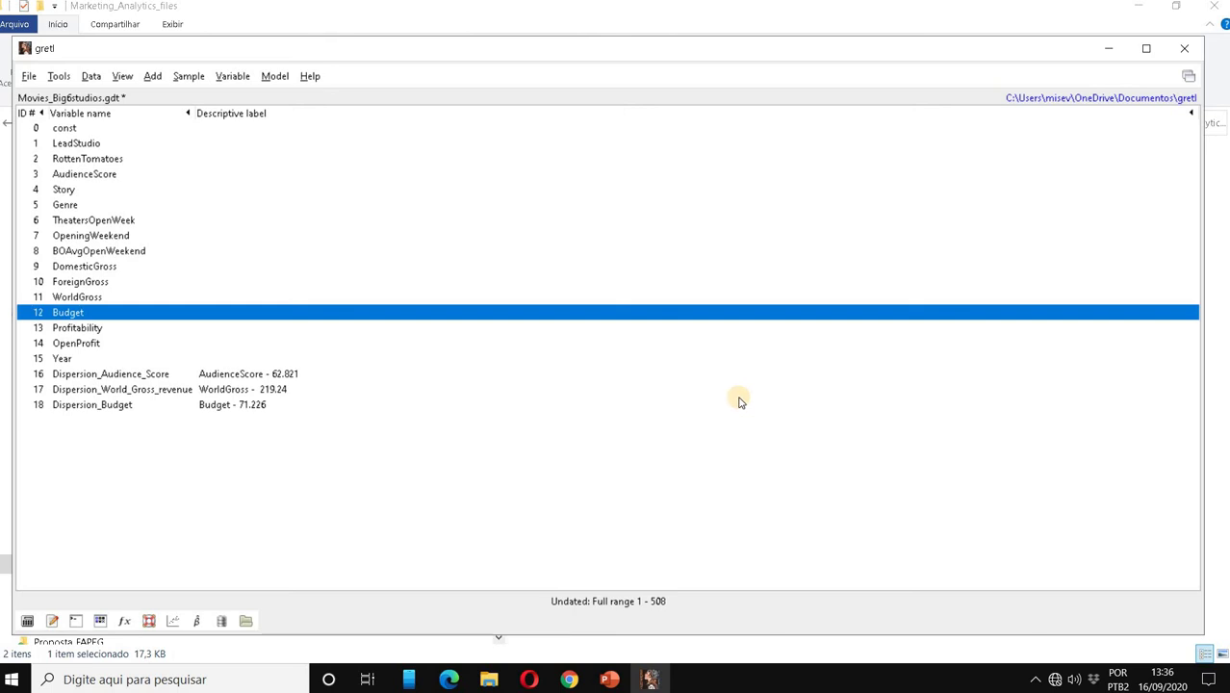
# Plot the frequency distribution of Dispersion_Budget with 23 bins and data only, examine the histogram, and close both results
pyautogui.click(124, 408)
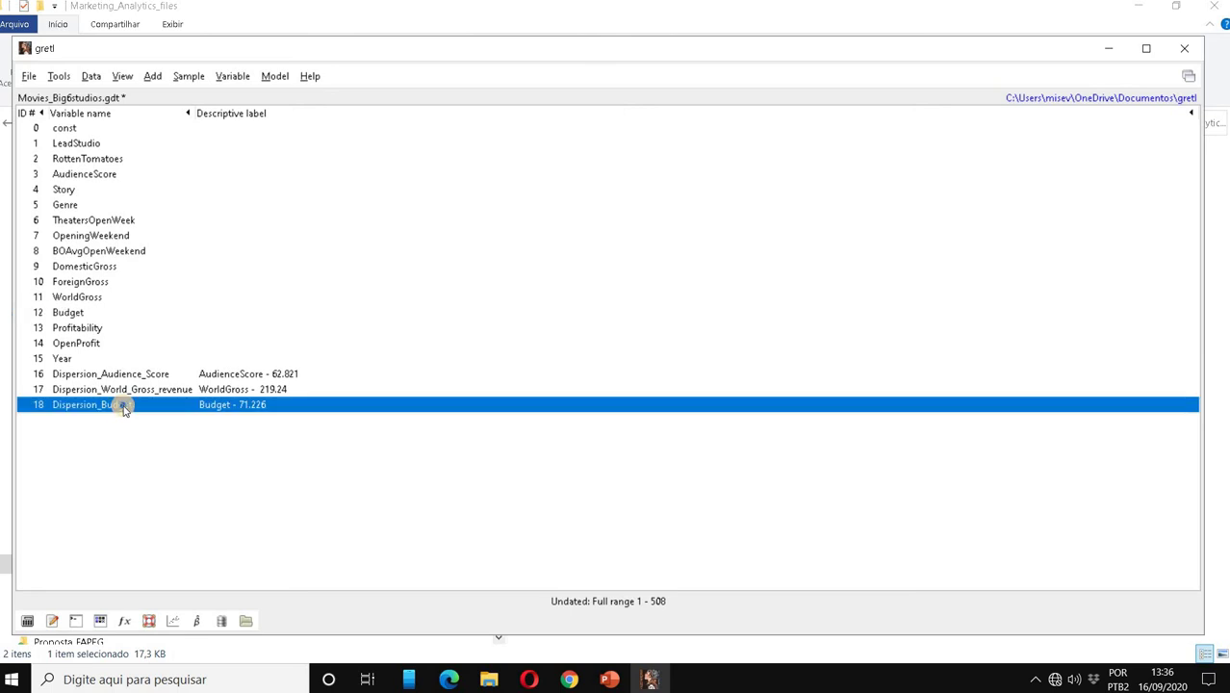
pyautogui.rightClick(124, 407)
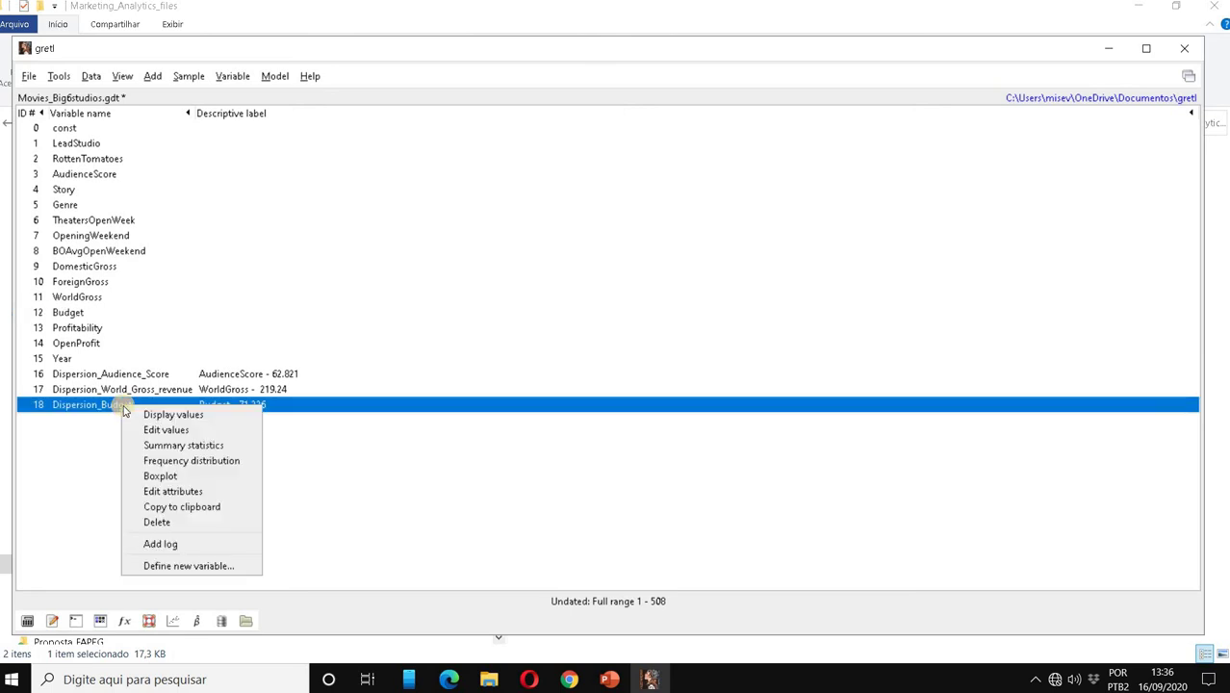
pyautogui.click(224, 460)
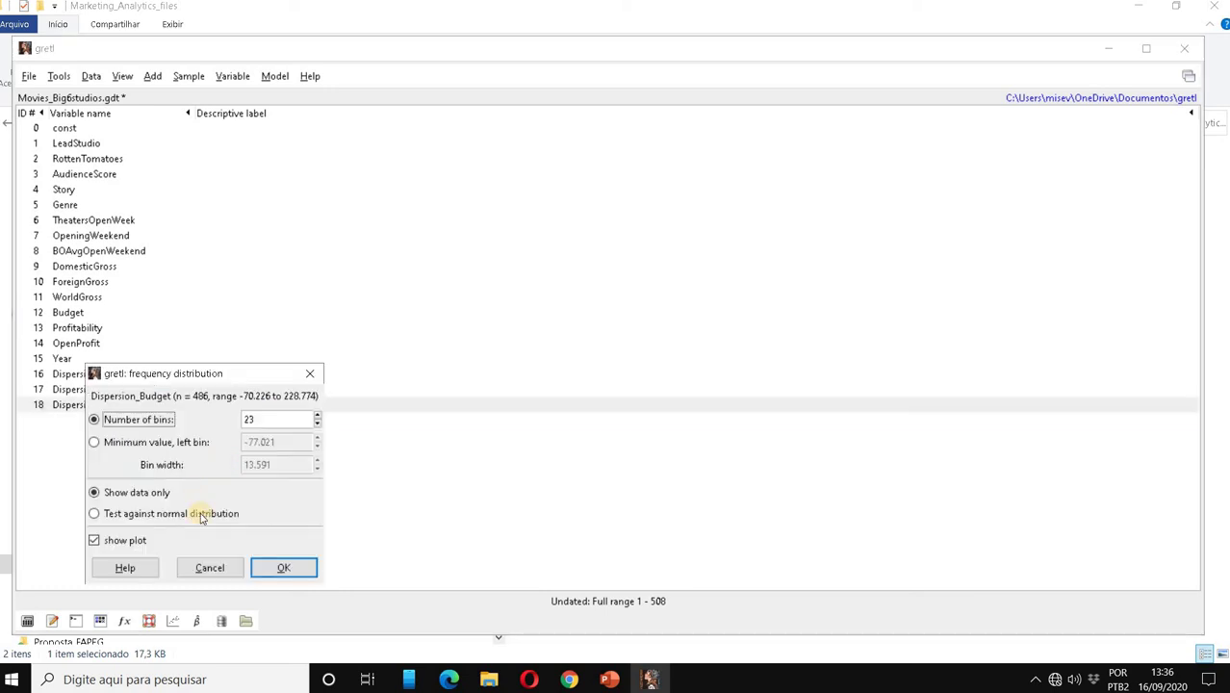
pyautogui.click(281, 568)
pyautogui.moveTo(473, 137); pyautogui.dragTo(136, 272)
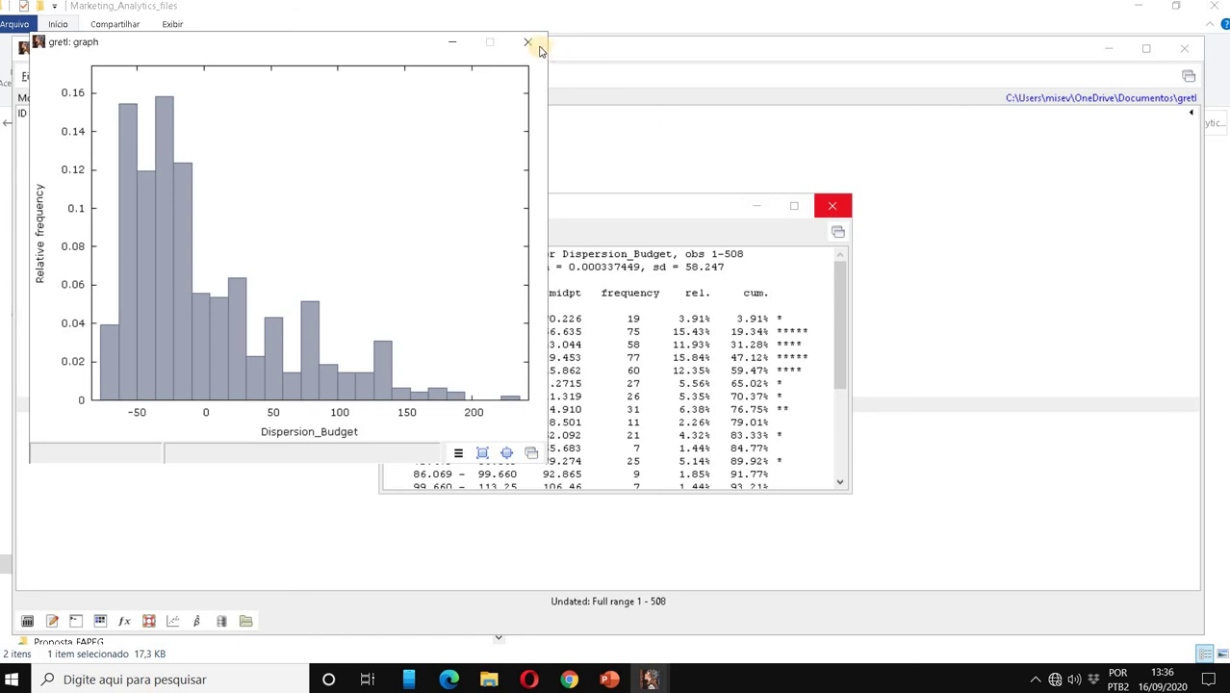
pyautogui.click(833, 209)
pyautogui.click(527, 41)
# Plot the frequency distribution of Dispersion_World_Gross_revenue with the default settings, examine the histogram, and close the results
pyautogui.click(144, 389)
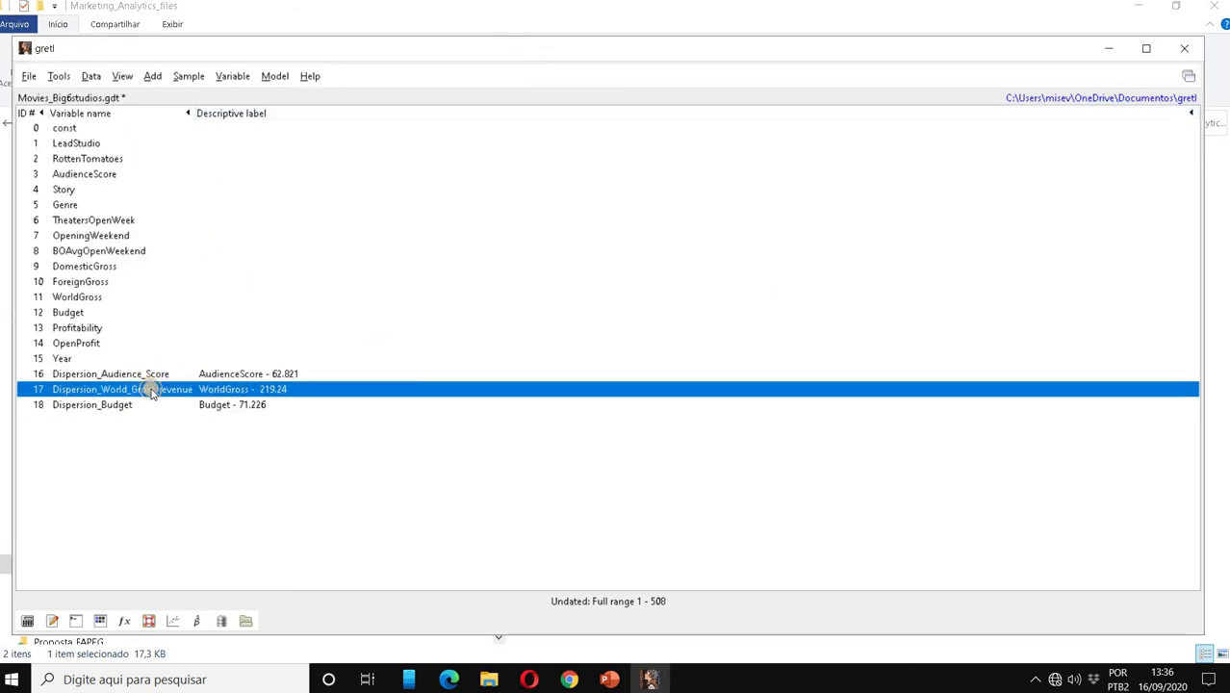
pyautogui.rightClick(151, 390)
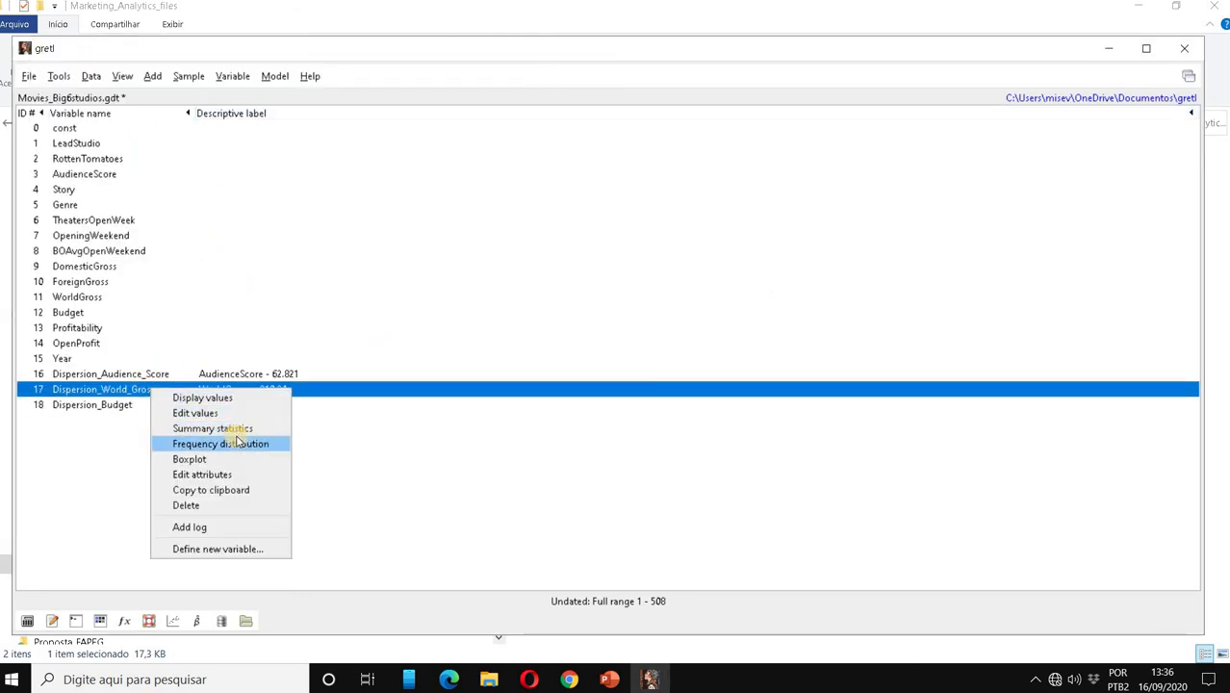
pyautogui.press('Return')
pyautogui.click(371, 541)
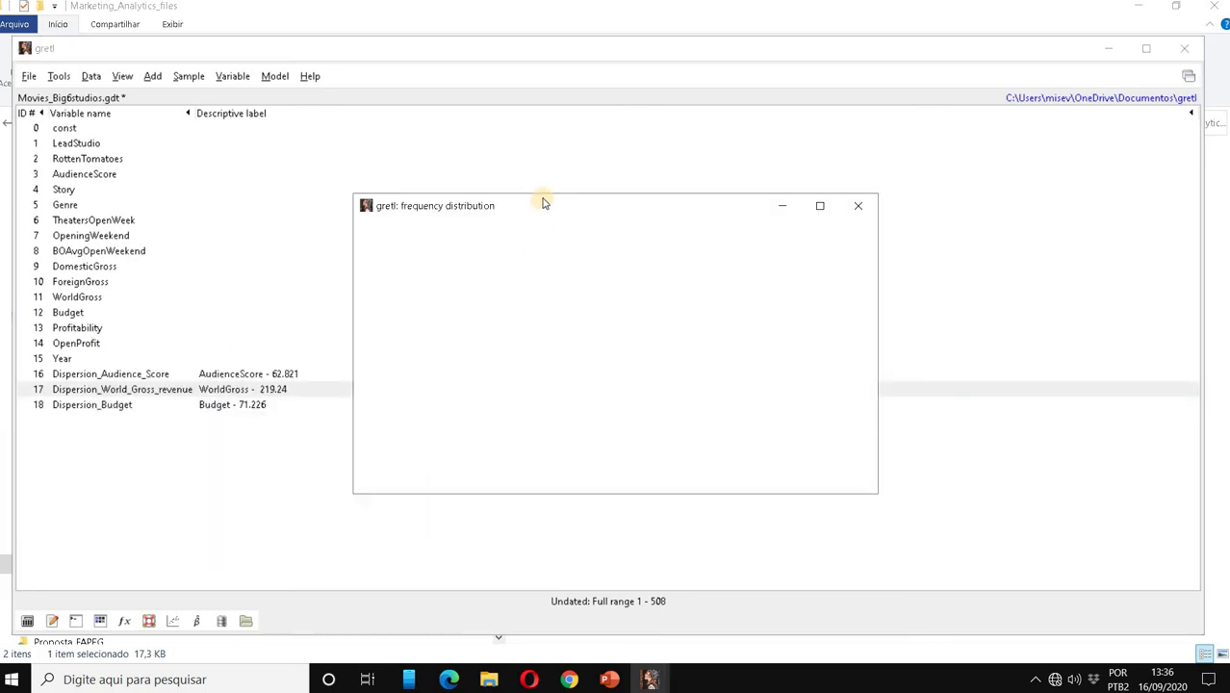
pyautogui.moveTo(424, 139); pyautogui.dragTo(108, 34)
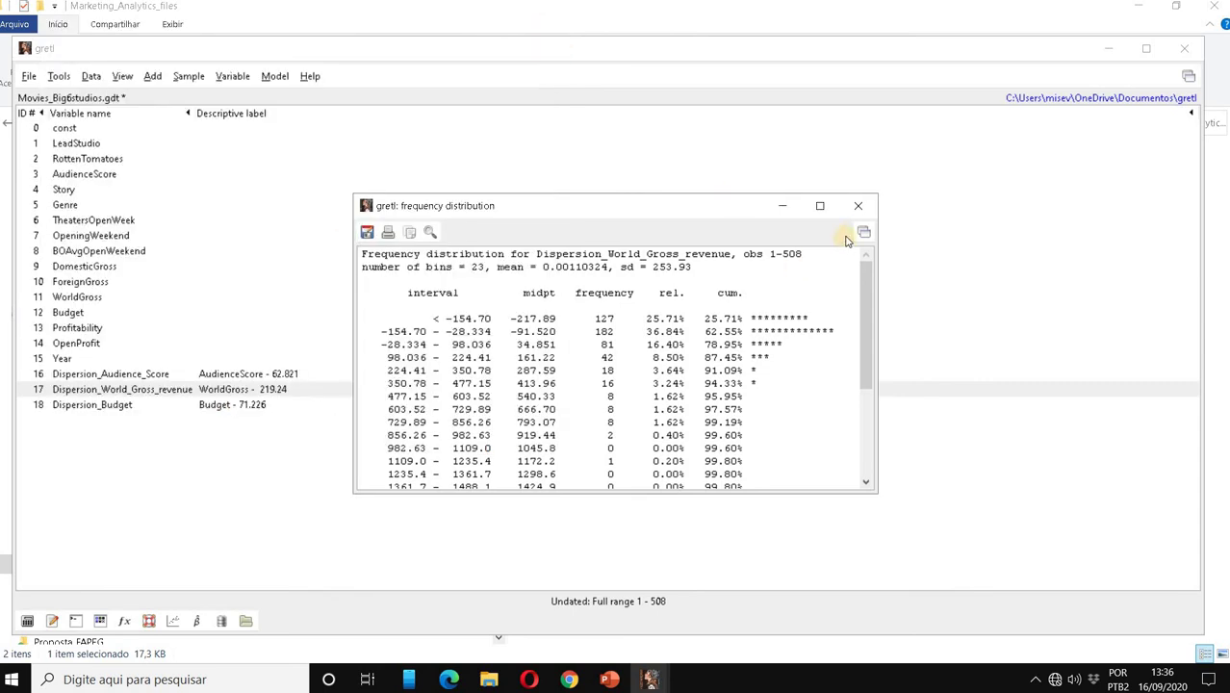
pyautogui.click(859, 208)
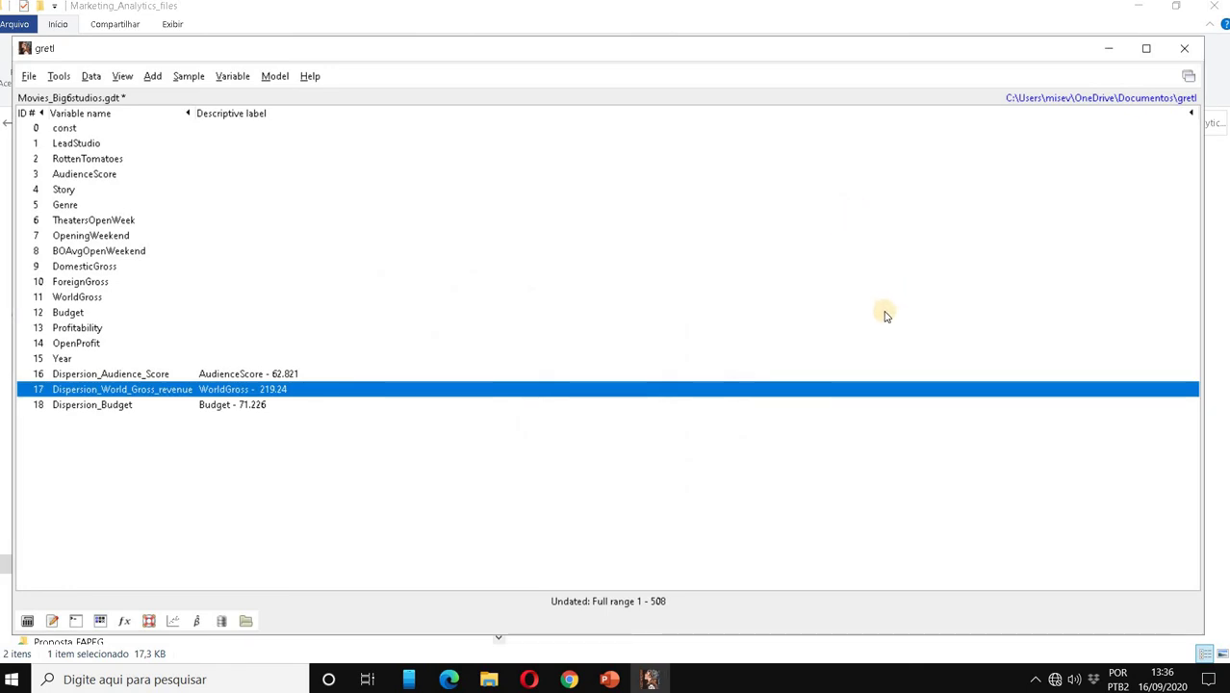
# Review the Covariance formula slide in PowerPoint, and return to gretl to check the last observation number in the LeadStudio values
pyautogui.click(609, 680)
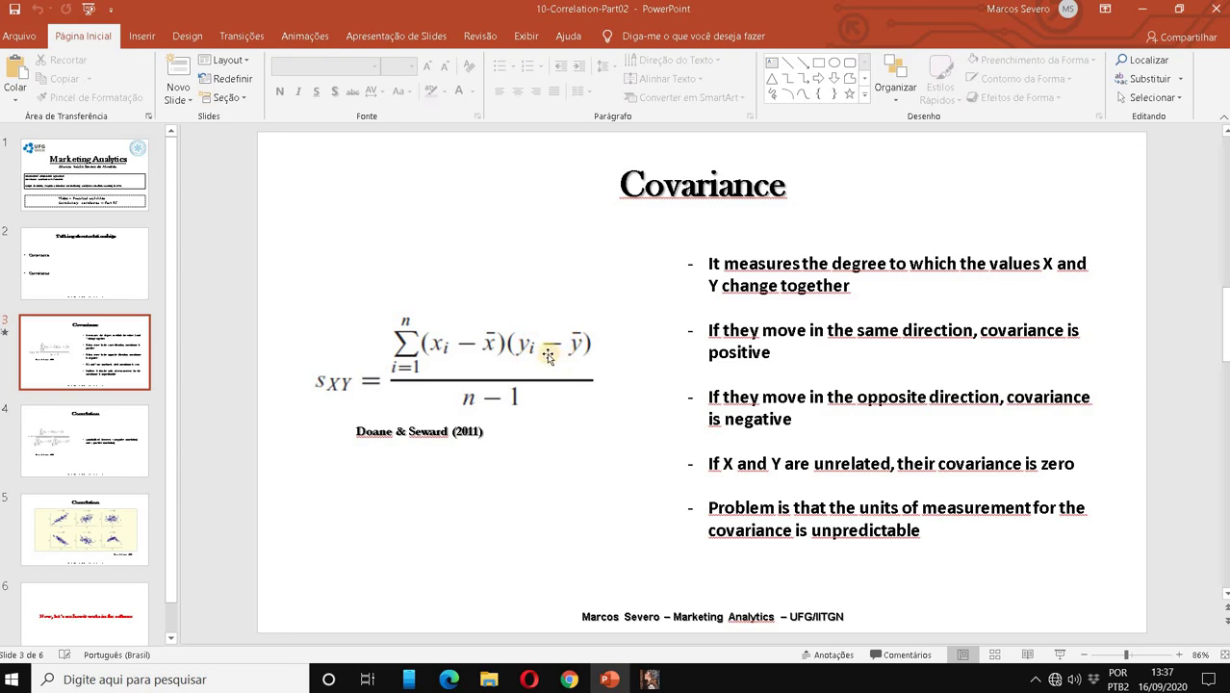
pyautogui.click(1141, 9)
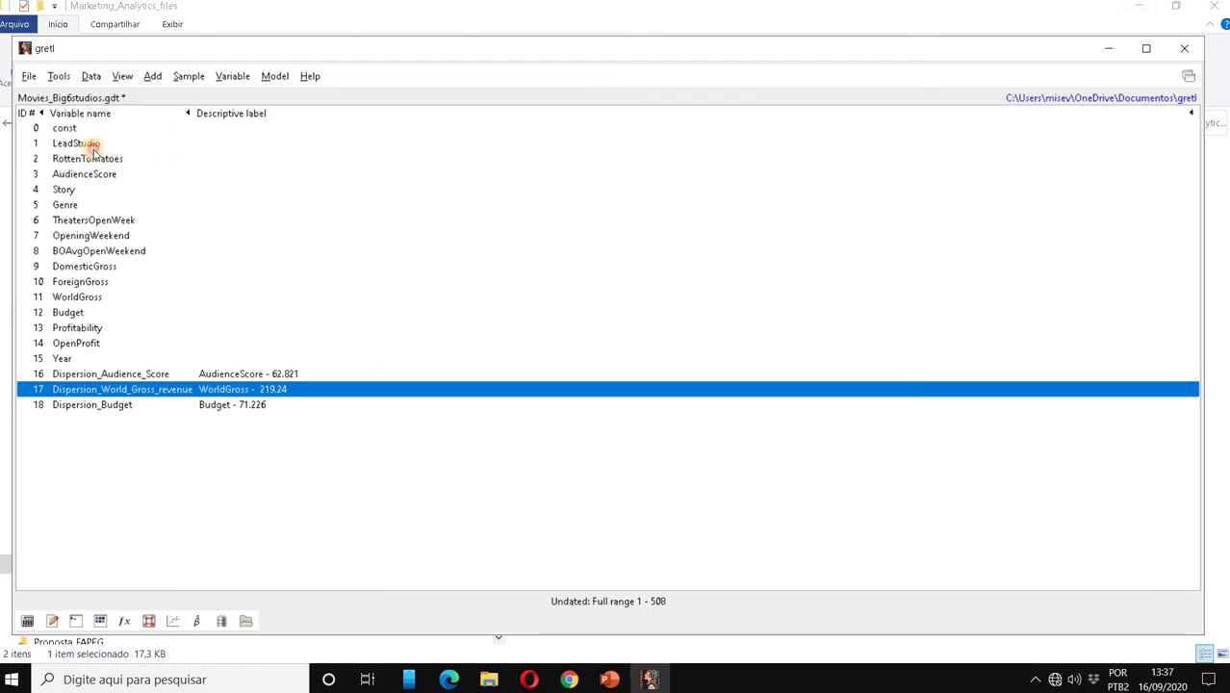
pyautogui.doubleClick(91, 145)
pyautogui.click(709, 498)
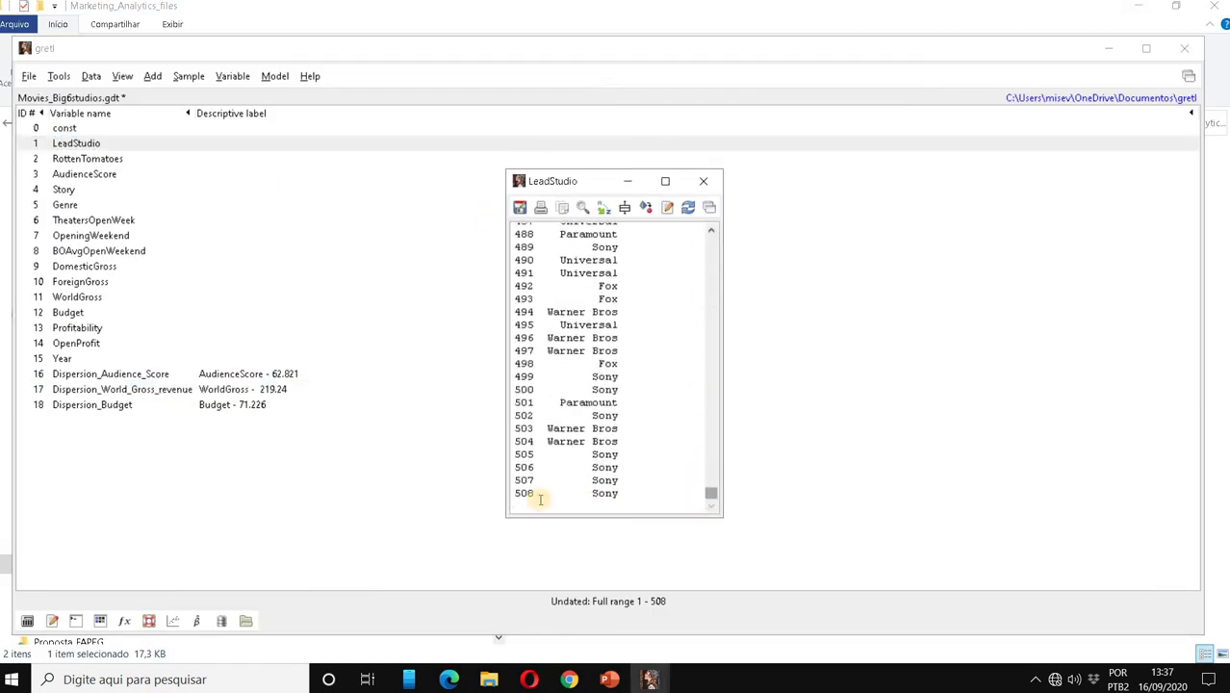
pyautogui.moveTo(541, 495); pyautogui.dragTo(510, 501)
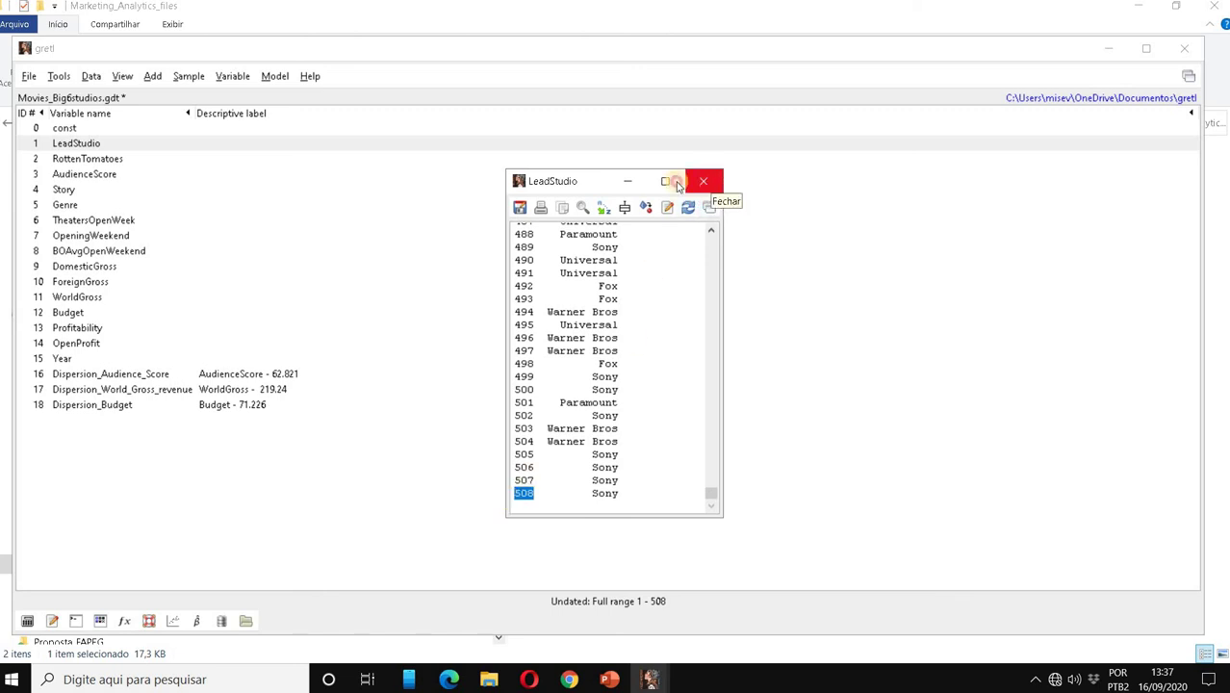
pyautogui.click(709, 183)
# Start defining a new variable named Covariance_Audience_Score_World_Gross_revenue
pyautogui.click(122, 76)
pyautogui.moveTo(154, 81)
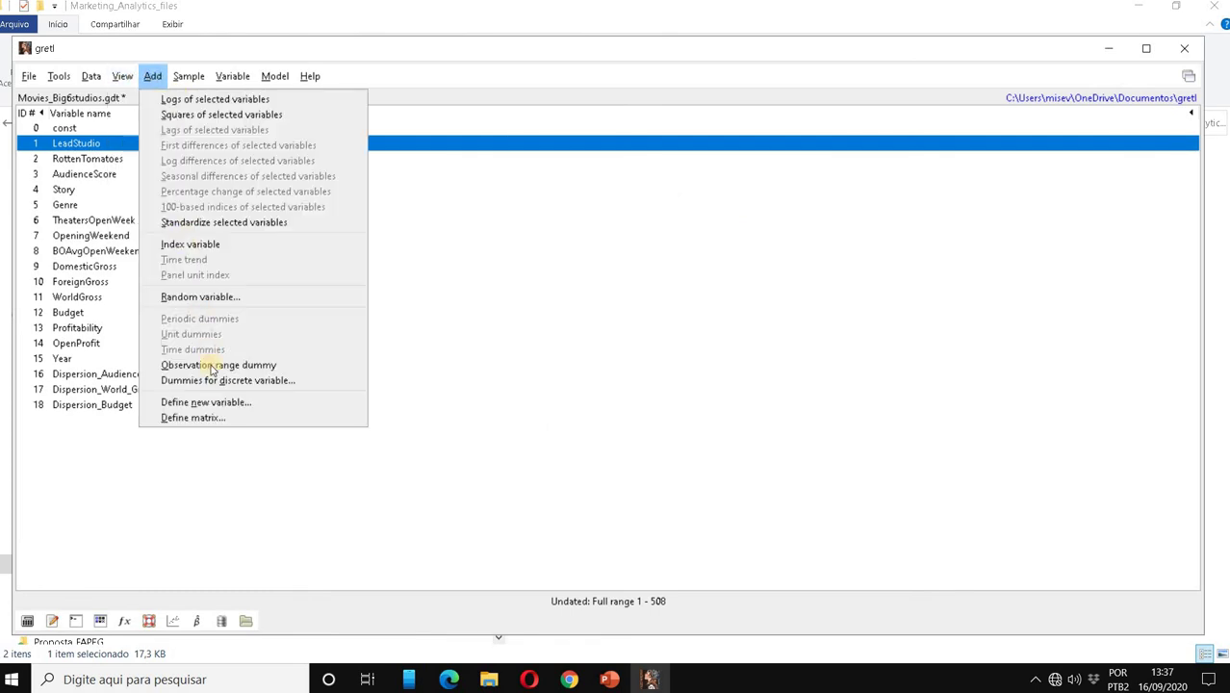
pyautogui.click(231, 403)
pyautogui.write('C')
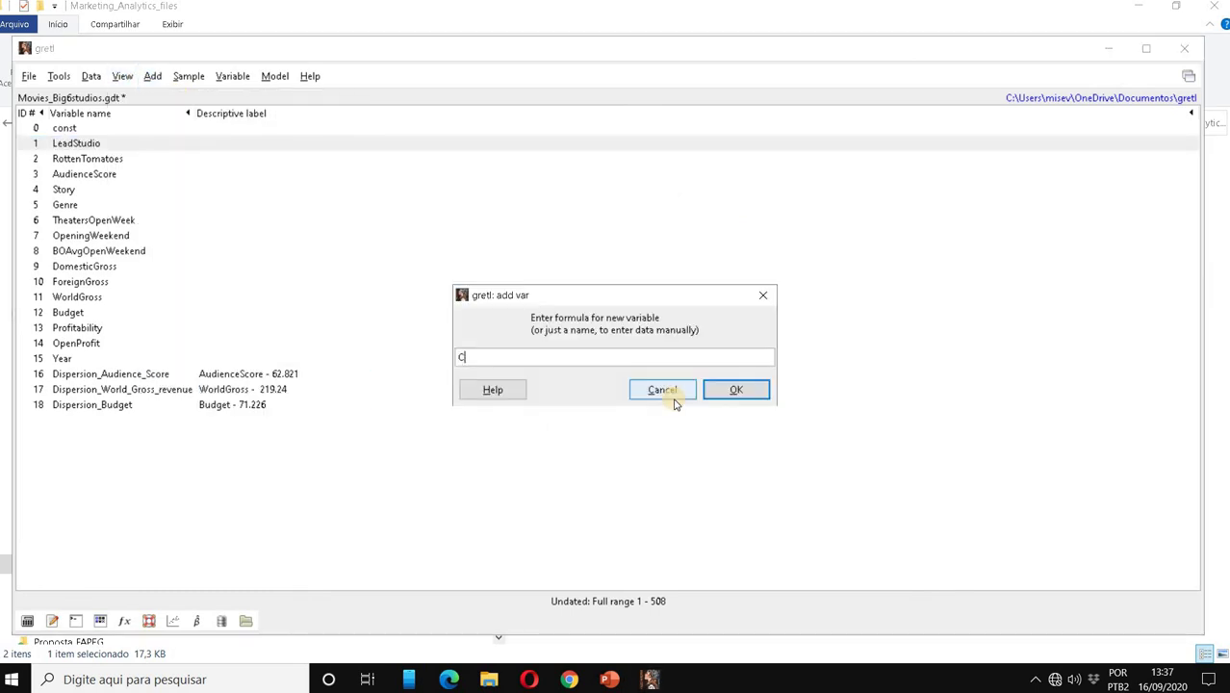
pyautogui.write('ovariance_Audience_Score_World_gros')
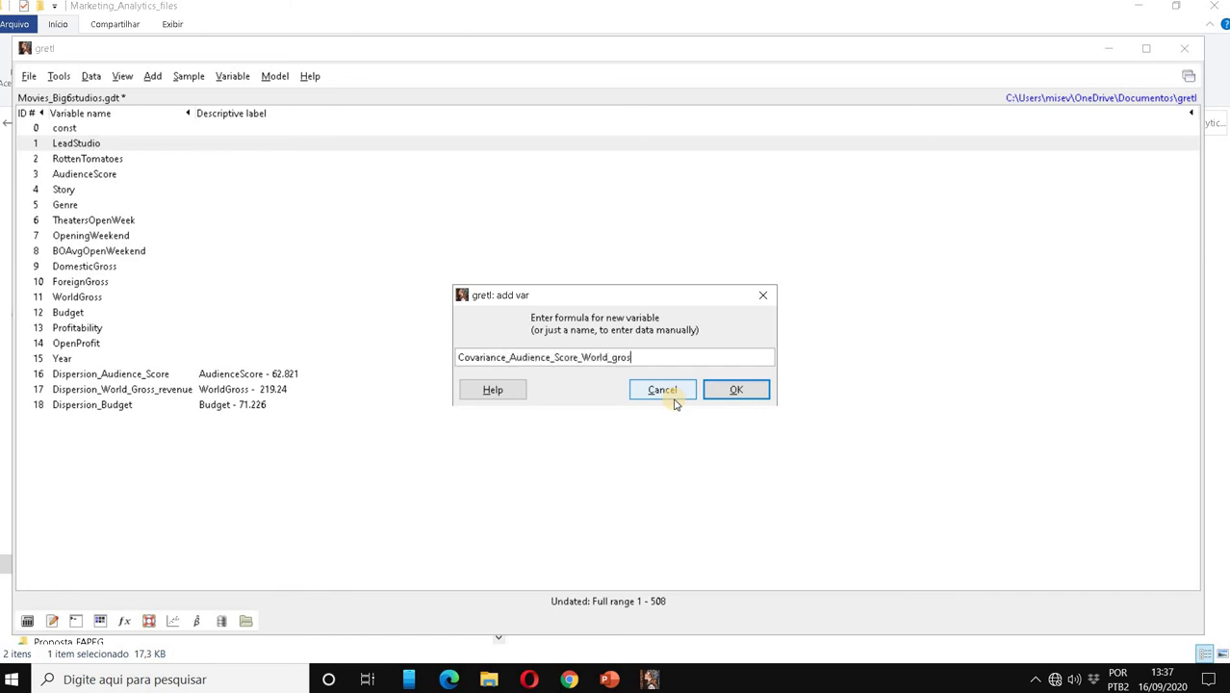
pyautogui.press('BackSpace')
pyautogui.press('BackSpace')
pyautogui.press('BackSpace')
pyautogui.write('Gross_revenue = ((')
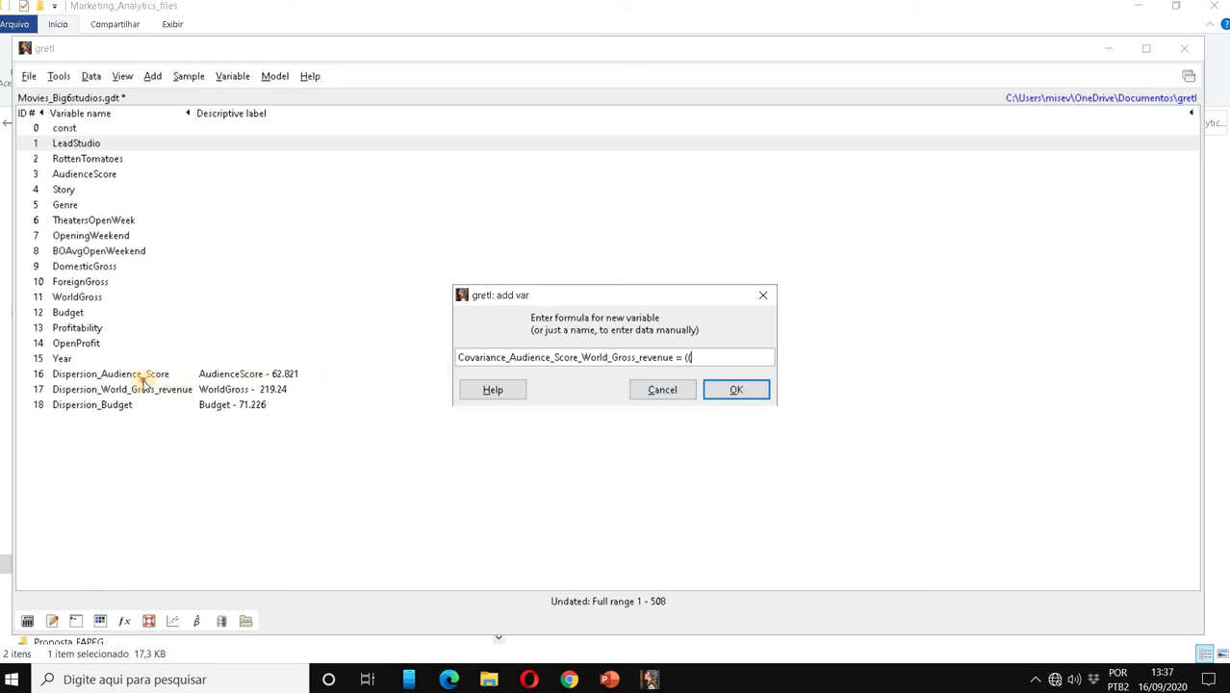
# Complete the formula as ((Dispersion_Audience_Score*Dispersion_World_Gross_revenue)/(508-1)) and try to add the variable
pyautogui.doubleClick(142, 383)
pyautogui.write('*')
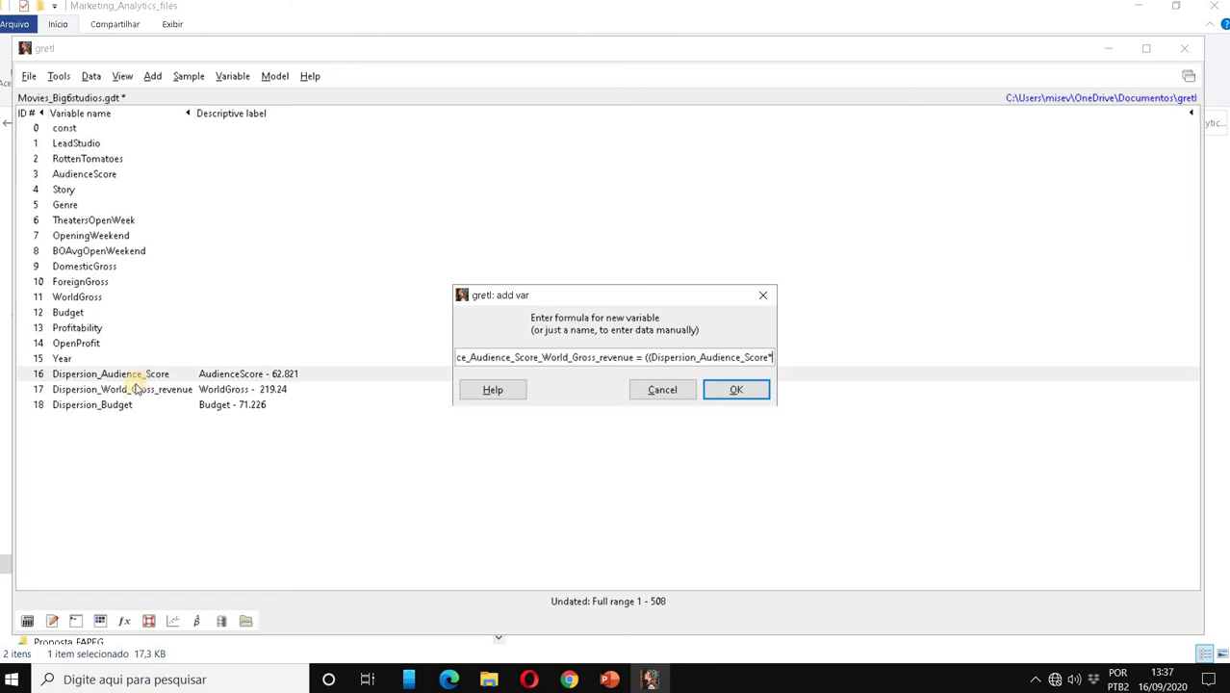
pyautogui.doubleClick(142, 392)
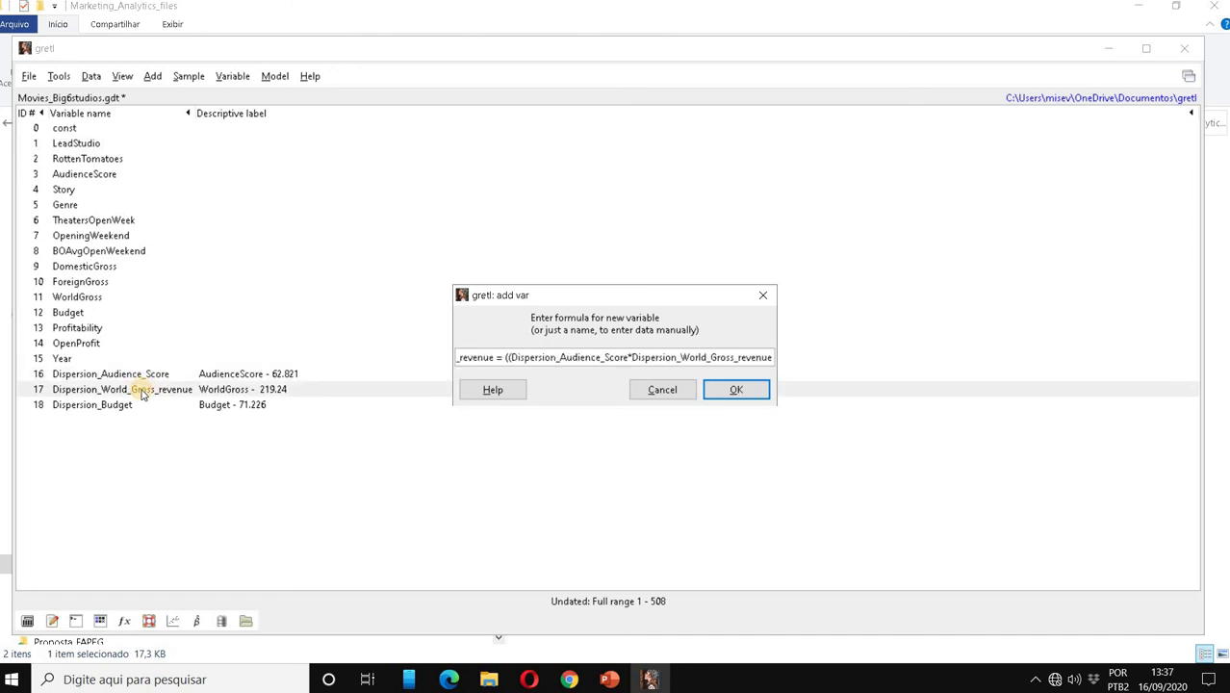
pyautogui.write(')')
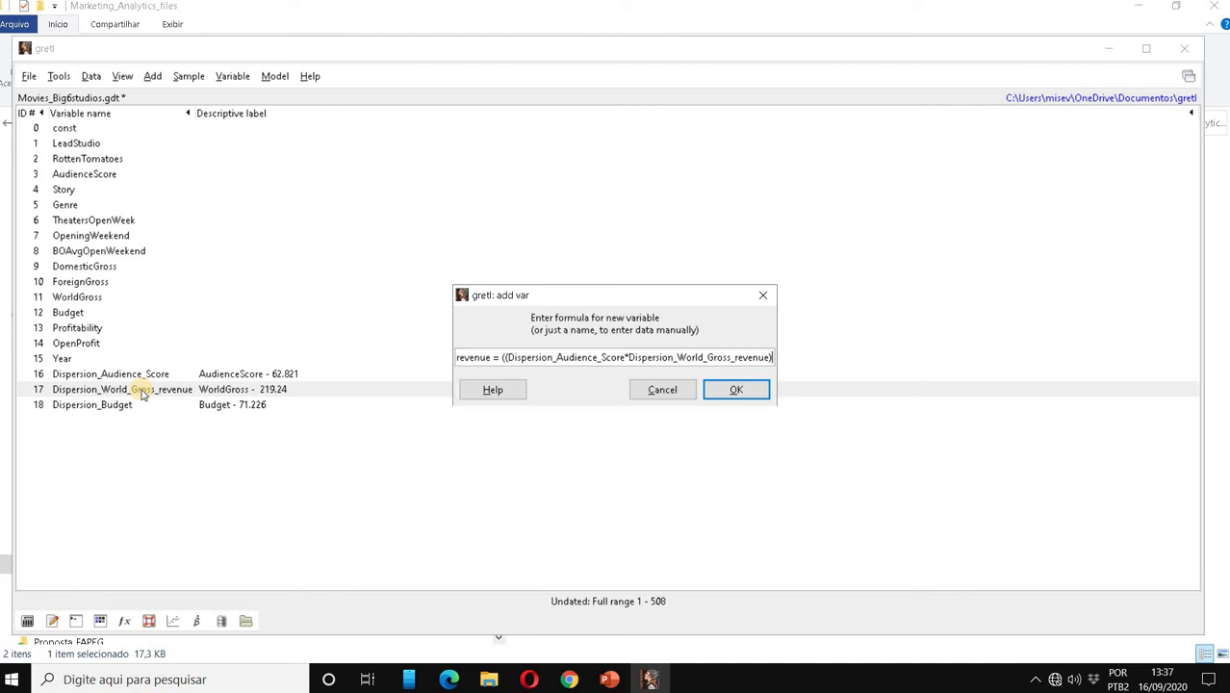
pyautogui.write('/')
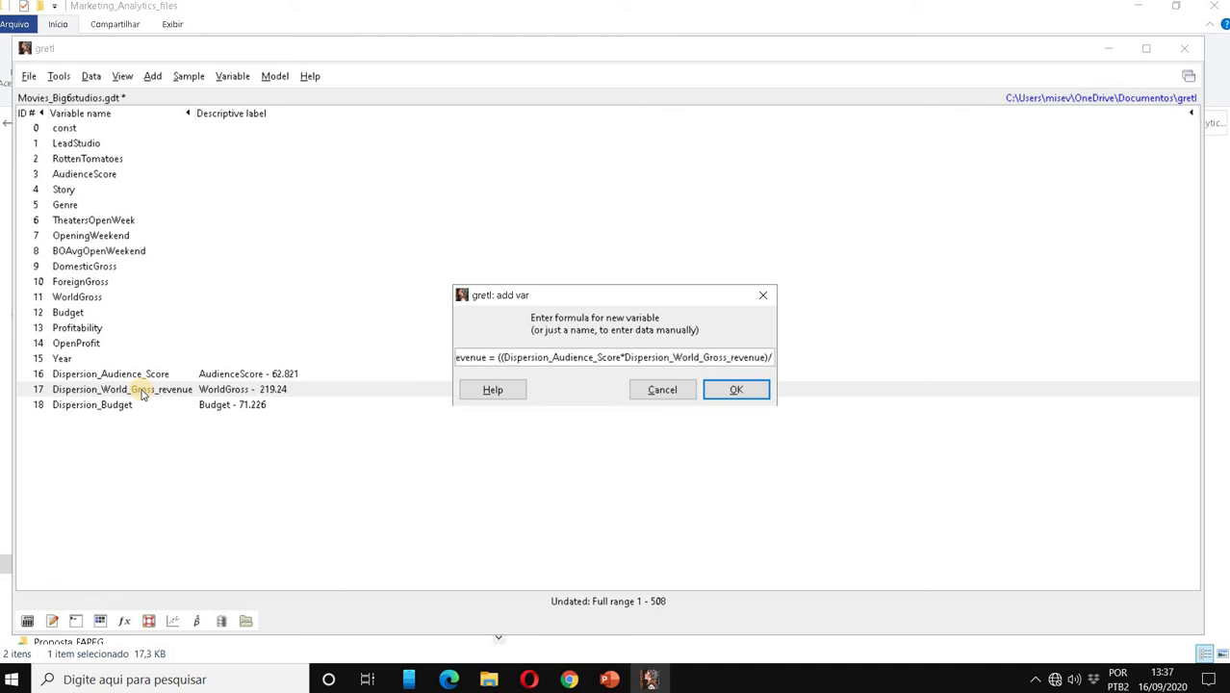
pyautogui.write('(508')
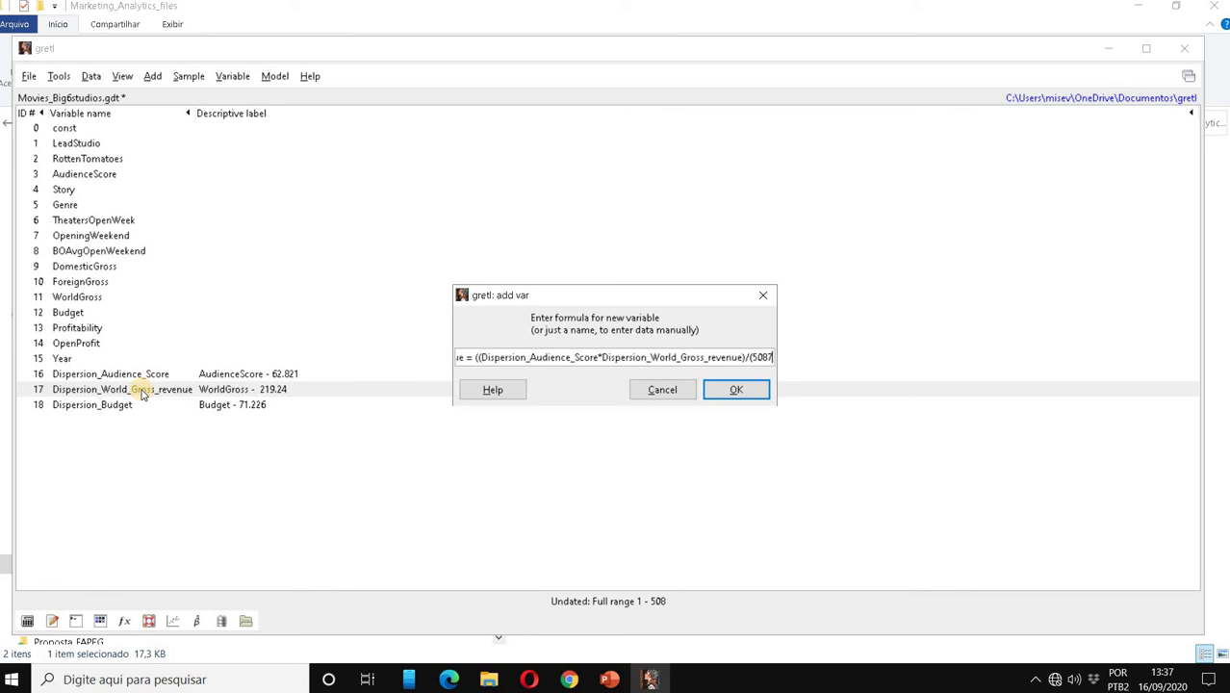
pyautogui.write('-1')
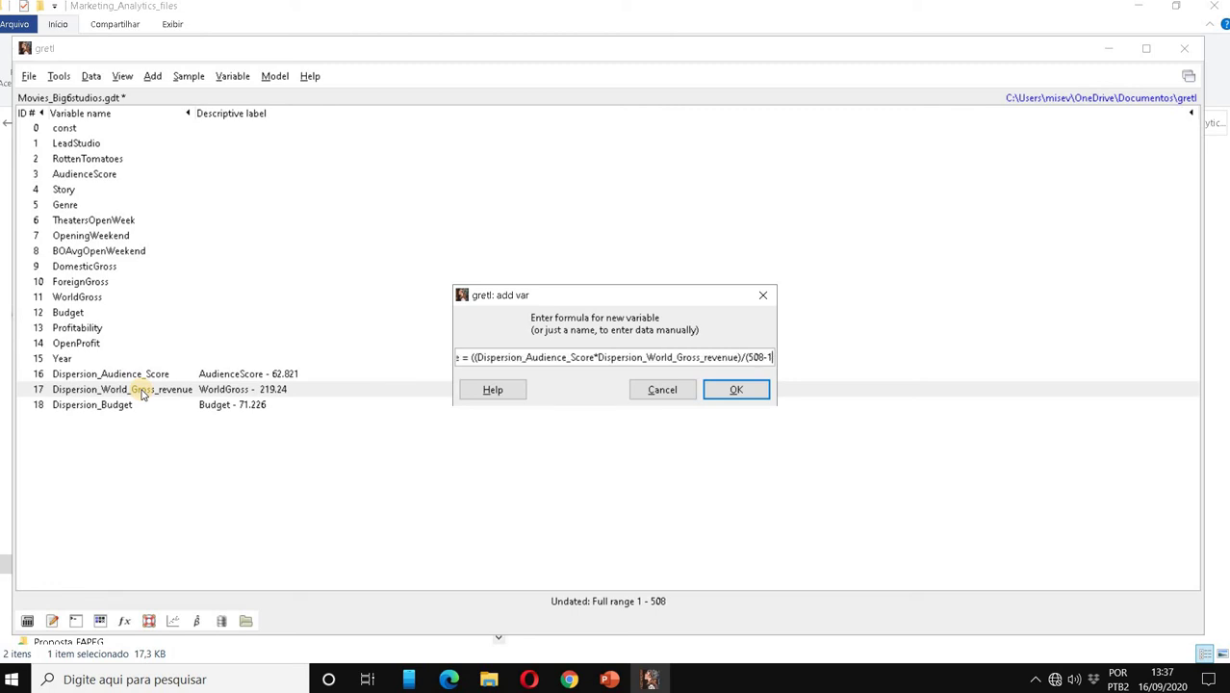
pyautogui.write('))')
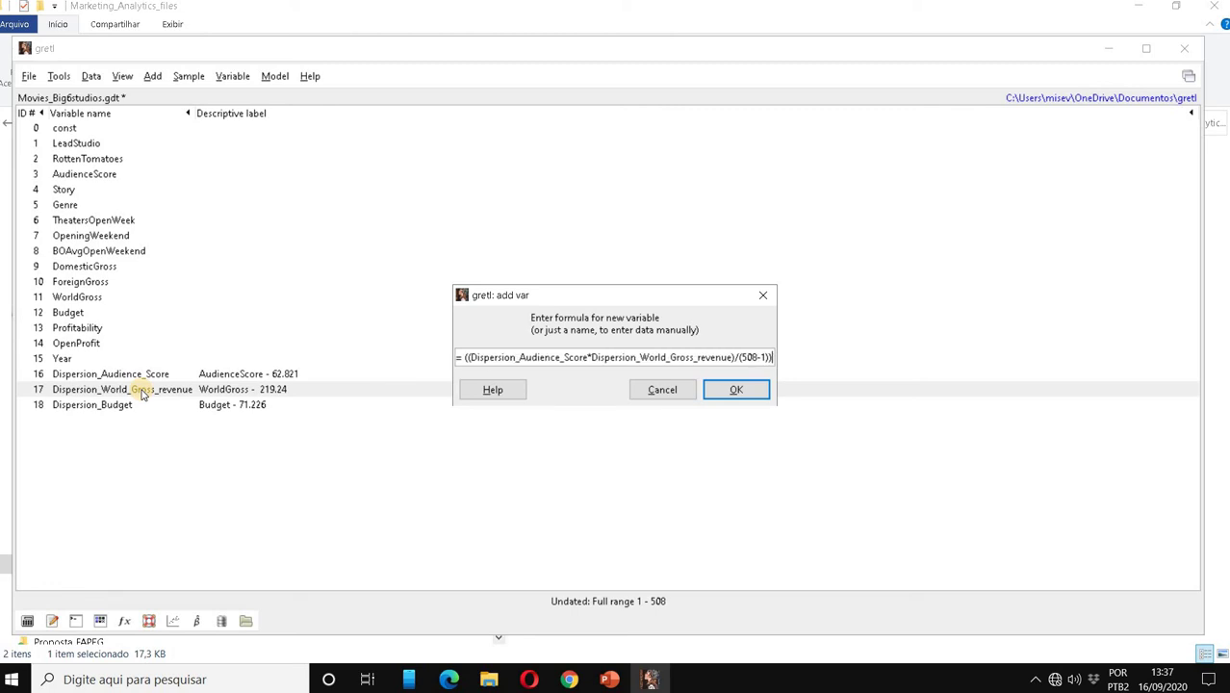
pyautogui.click(756, 394)
pyautogui.click(719, 392)
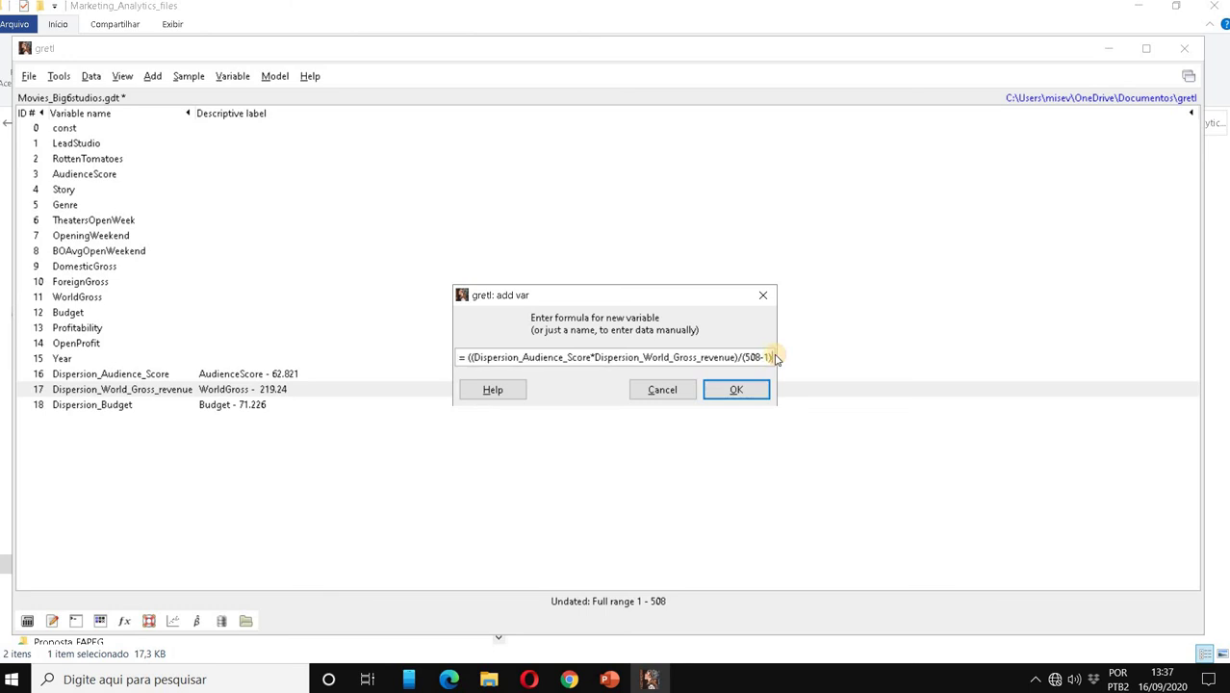
pyautogui.click(719, 391)
pyautogui.click(718, 392)
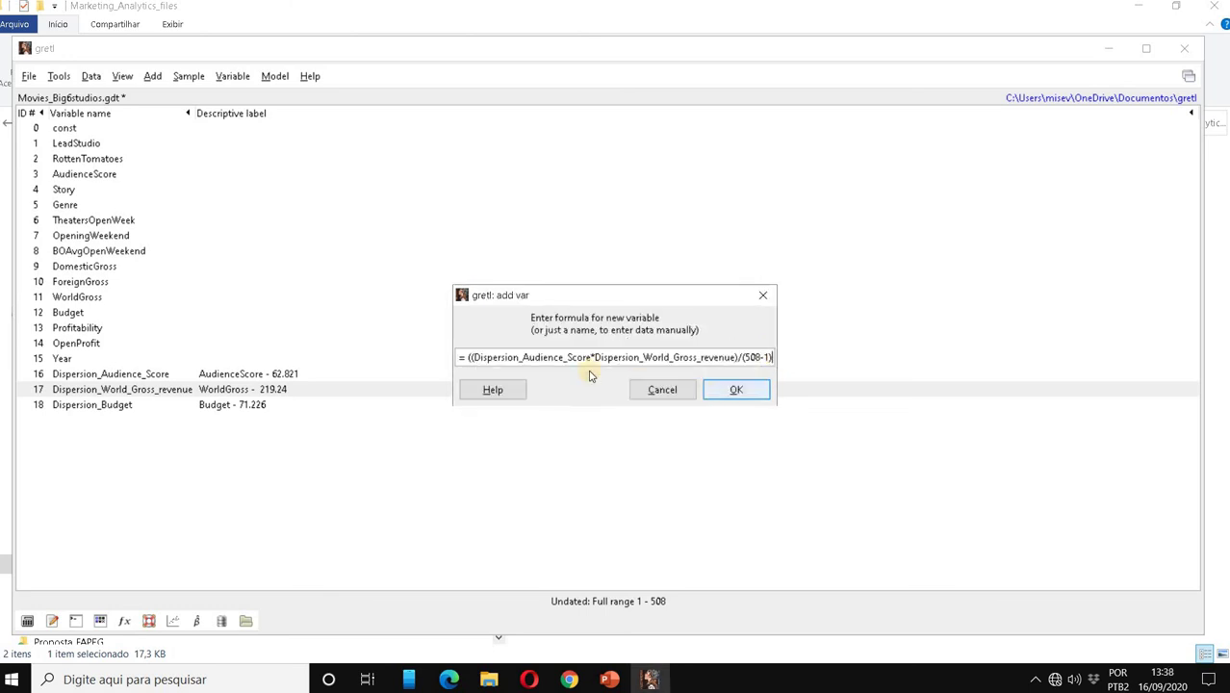
pyautogui.click(703, 393)
pyautogui.click(715, 389)
# Shorten the new variable's name to Cov_AS_WG, try to add the variable, and dismiss the error
pyautogui.moveTo(461, 357); pyautogui.dragTo(503, 356)
pyautogui.write('Covariance')
pyautogui.press('BackSpace')
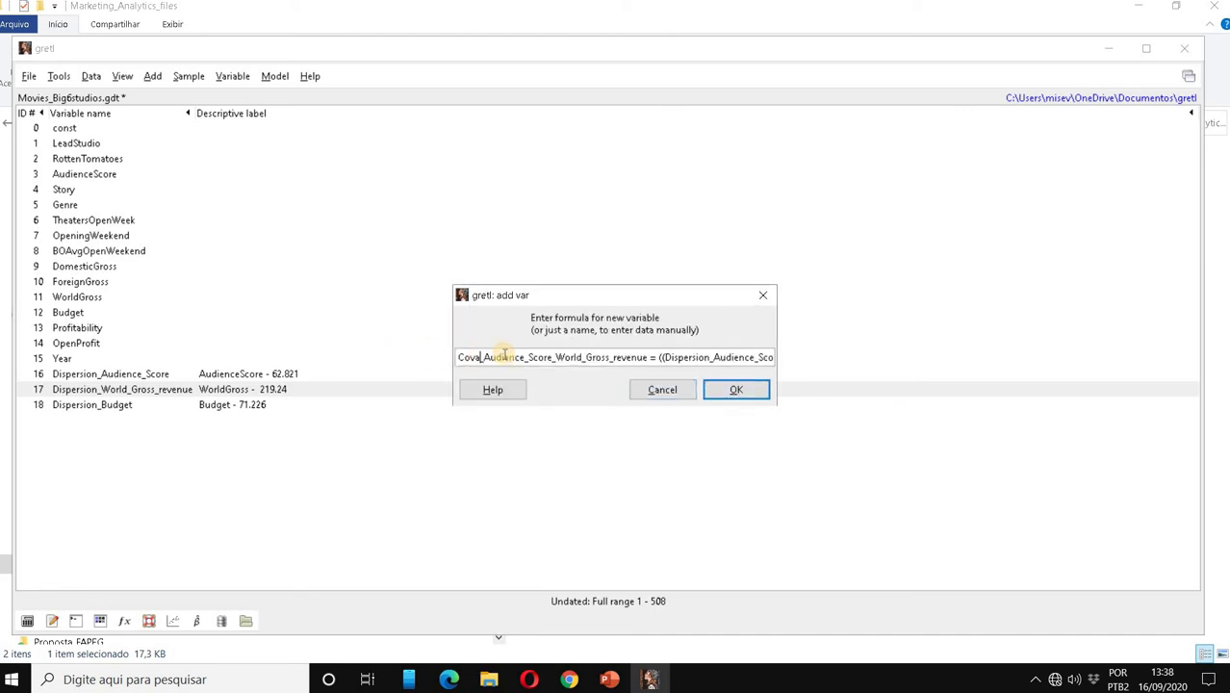
pyautogui.press('BackSpace')
pyautogui.moveTo(487, 357); pyautogui.dragTo(520, 357)
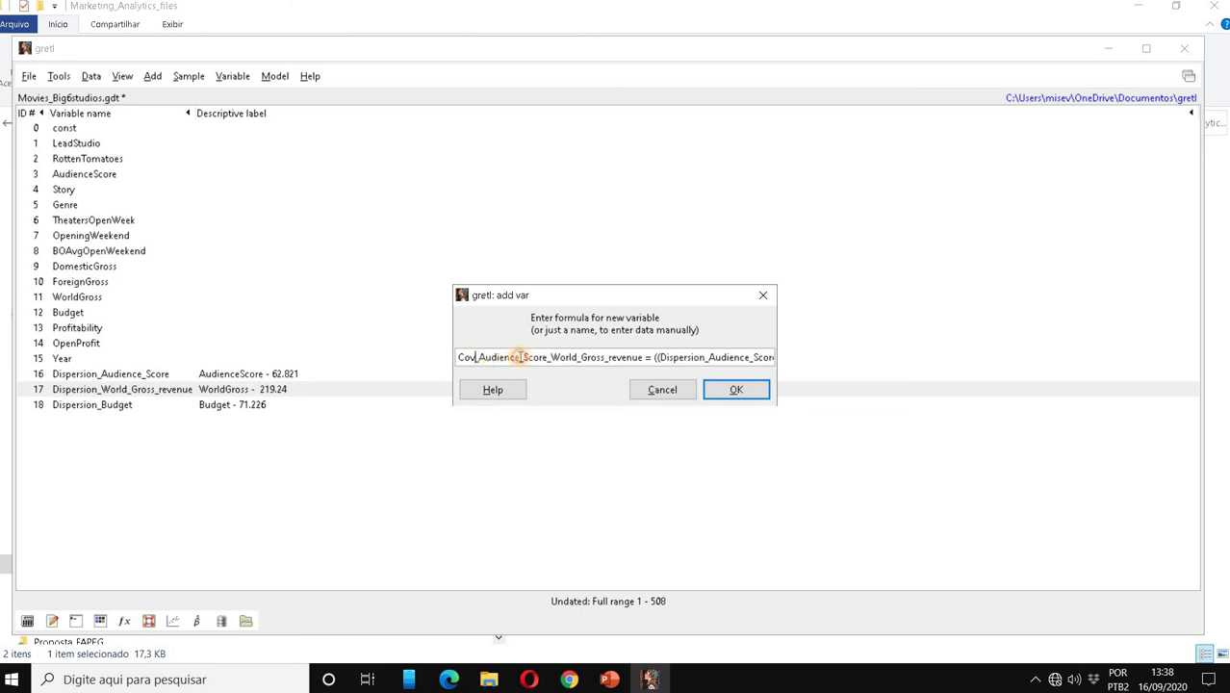
pyautogui.press('BackSpace')
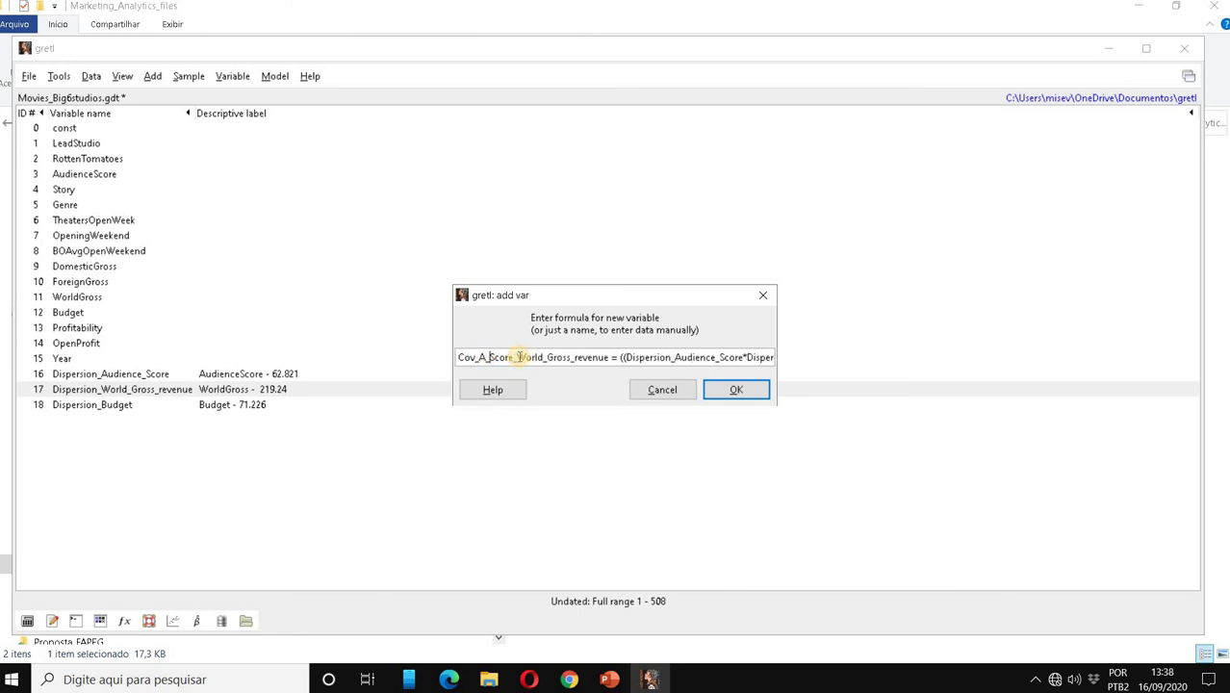
pyautogui.press('BackSpace')
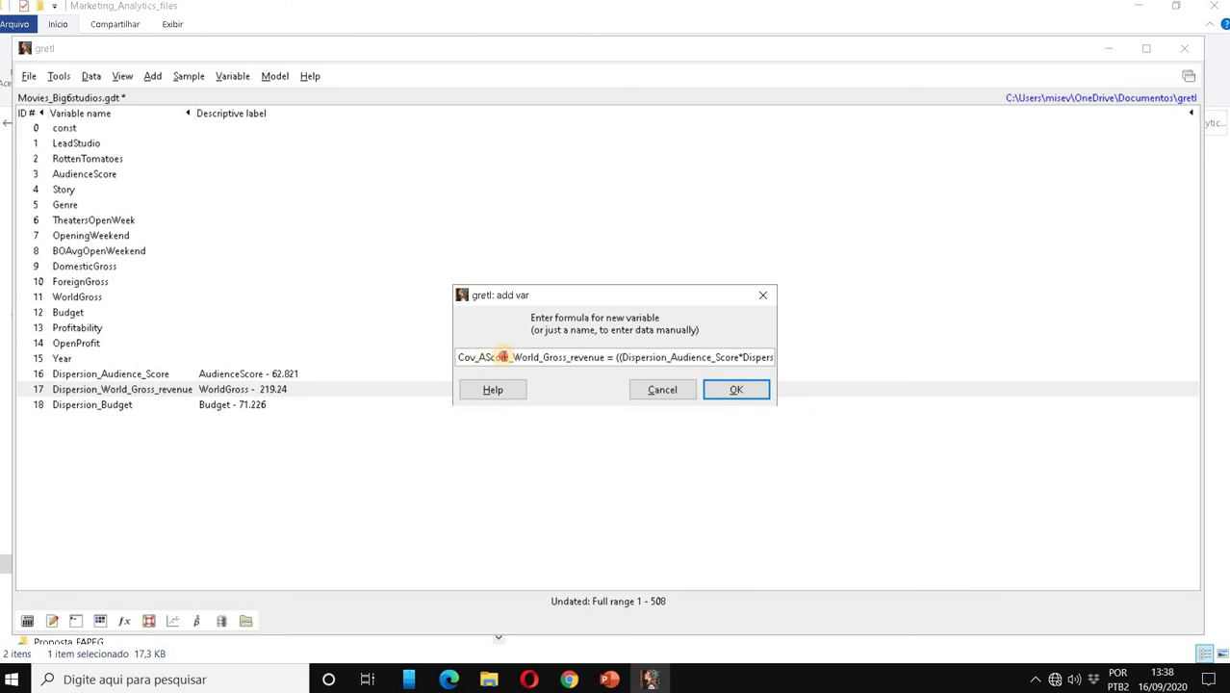
pyautogui.press('BackSpace')
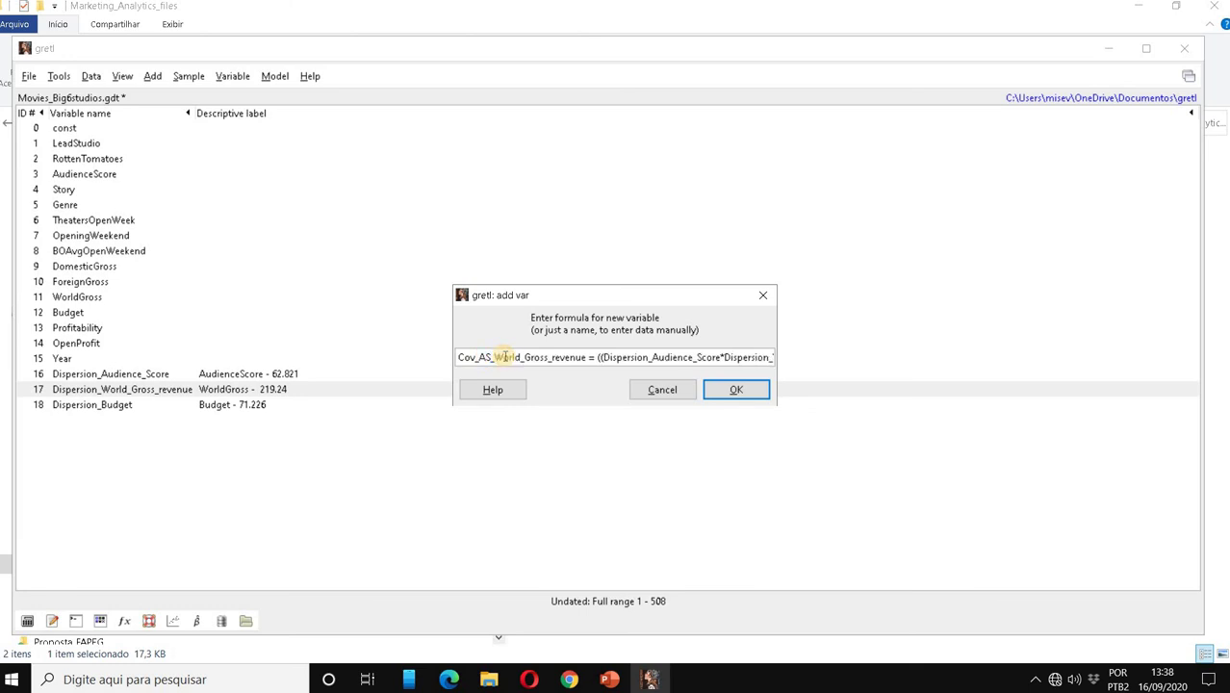
pyautogui.moveTo(506, 358); pyautogui.dragTo(565, 356)
pyautogui.press('BackSpace')
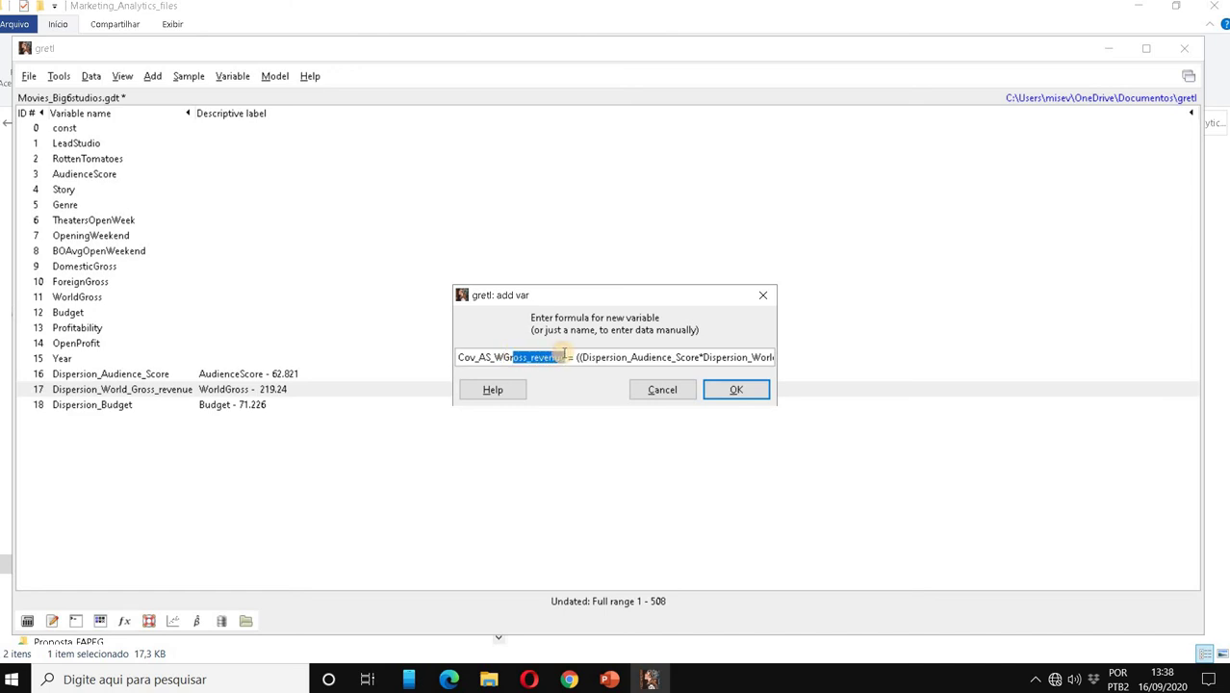
pyautogui.press('BackSpace')
pyautogui.click(737, 389)
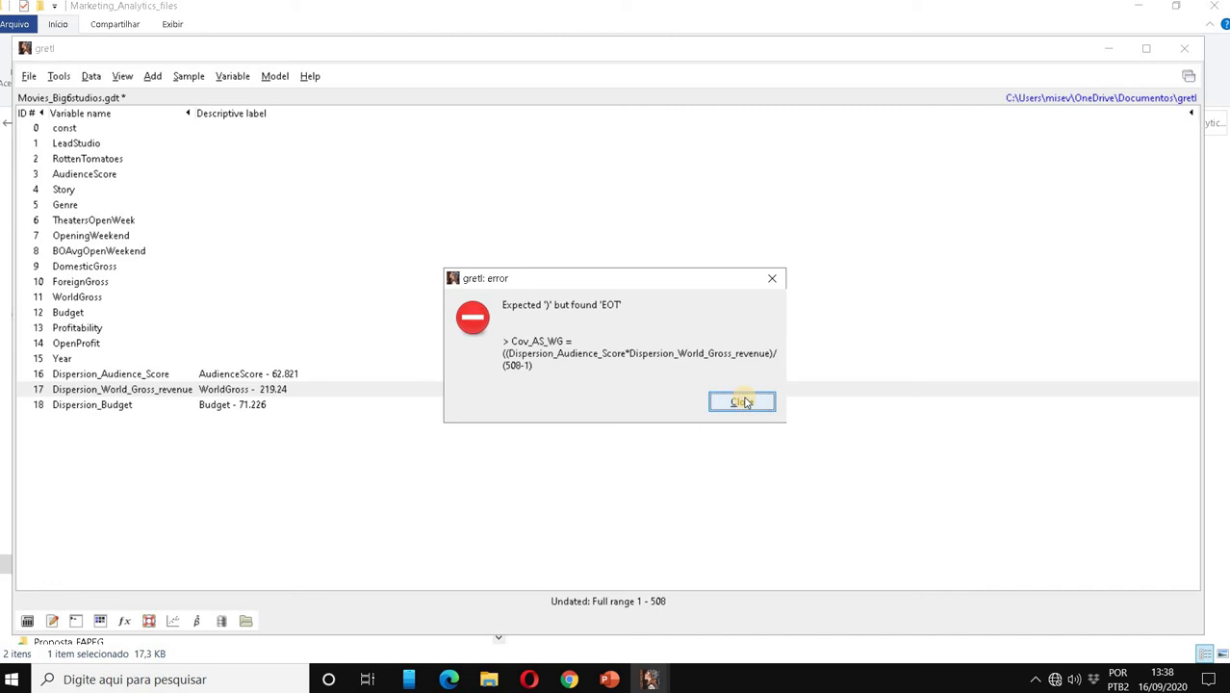
pyautogui.click(743, 402)
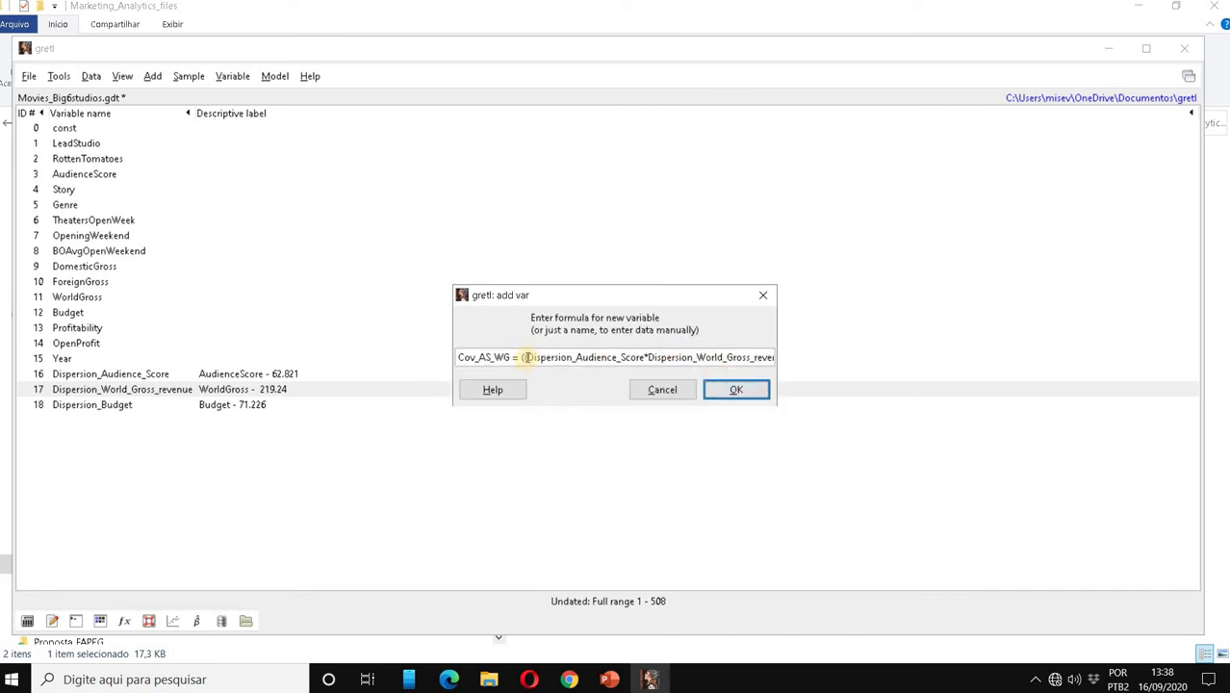
# Add the missing closing parenthesis at the end of the Cov_AS_WG formula and add the variable to the dataset
pyautogui.moveTo(718, 357); pyautogui.dragTo(817, 361)
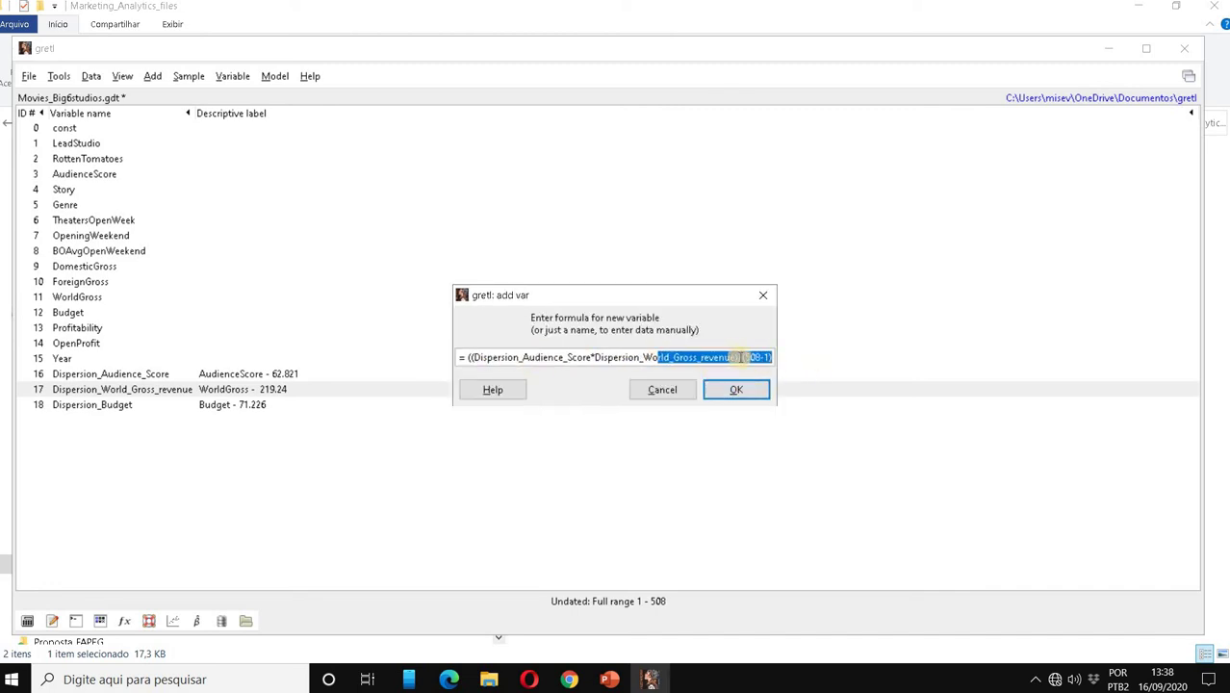
pyautogui.click(736, 357)
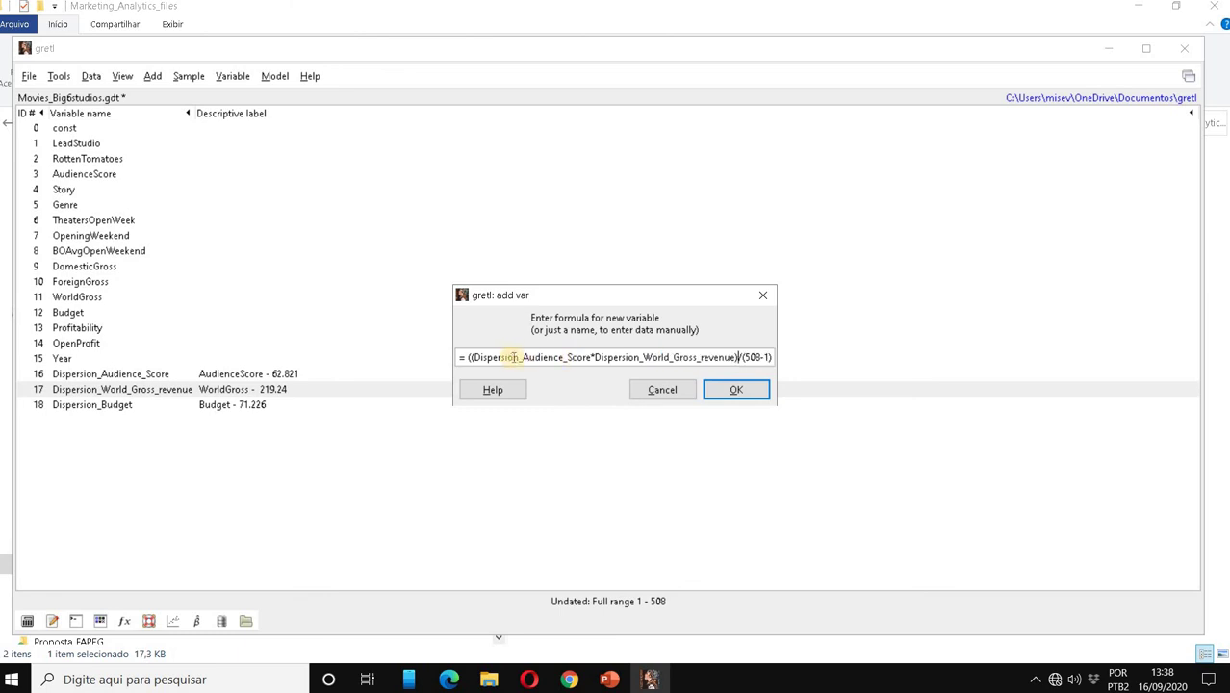
pyautogui.click(772, 357)
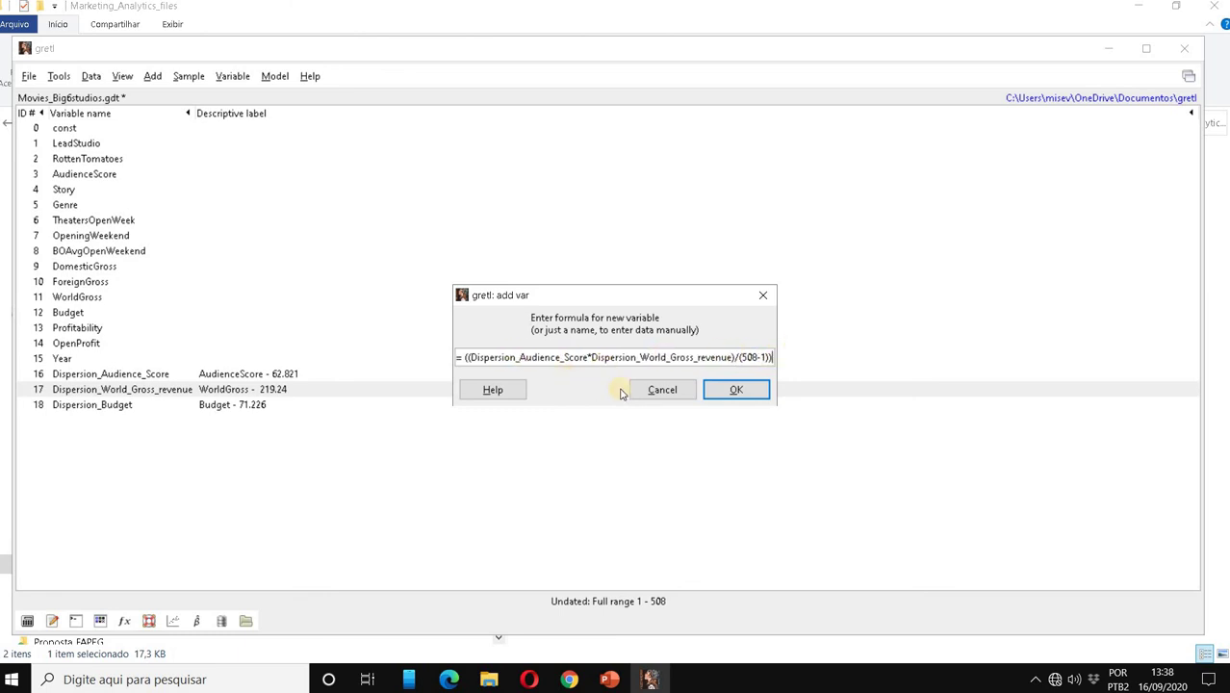
pyautogui.click(747, 390)
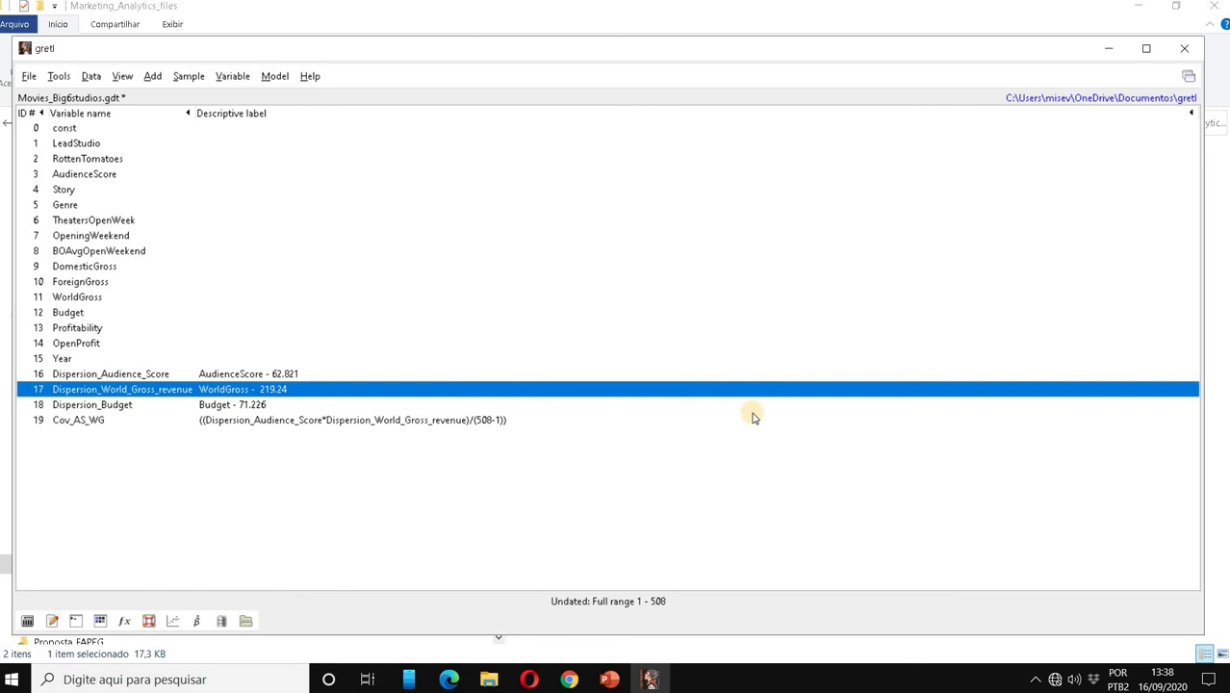
# Display the values of Cov_AS_WG, look through the observations, and close the list
pyautogui.click(289, 421)
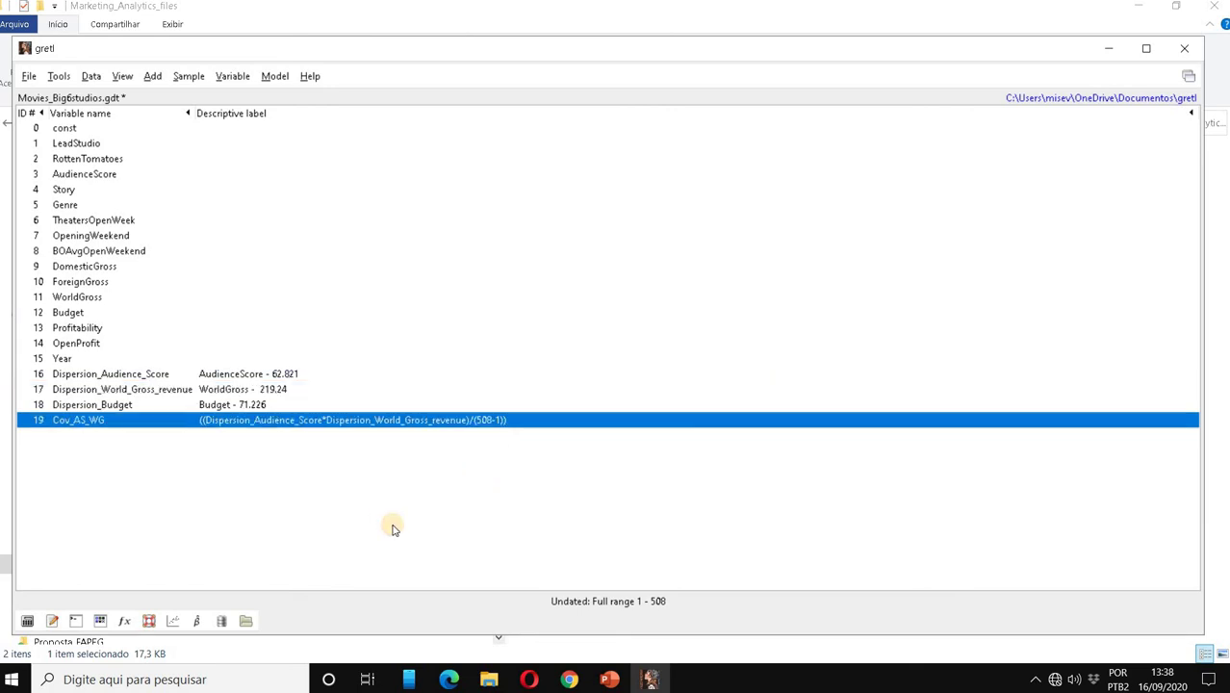
pyautogui.doubleClick(155, 425)
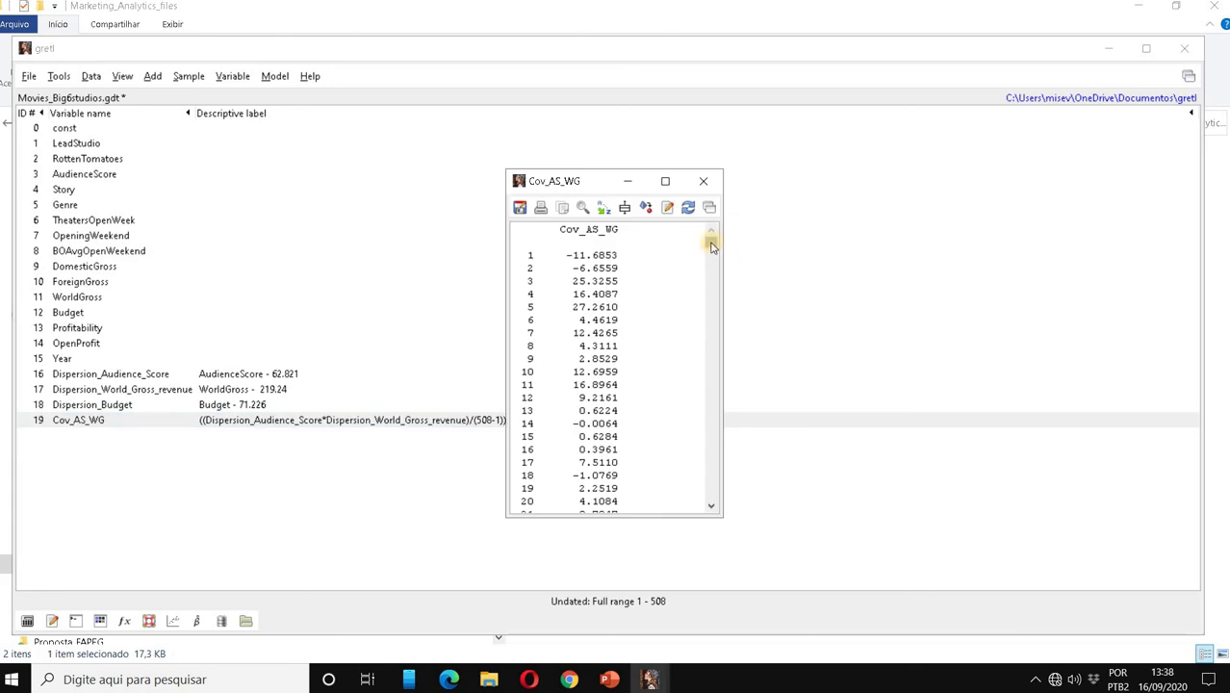
pyautogui.moveTo(711, 245); pyautogui.dragTo(731, 414)
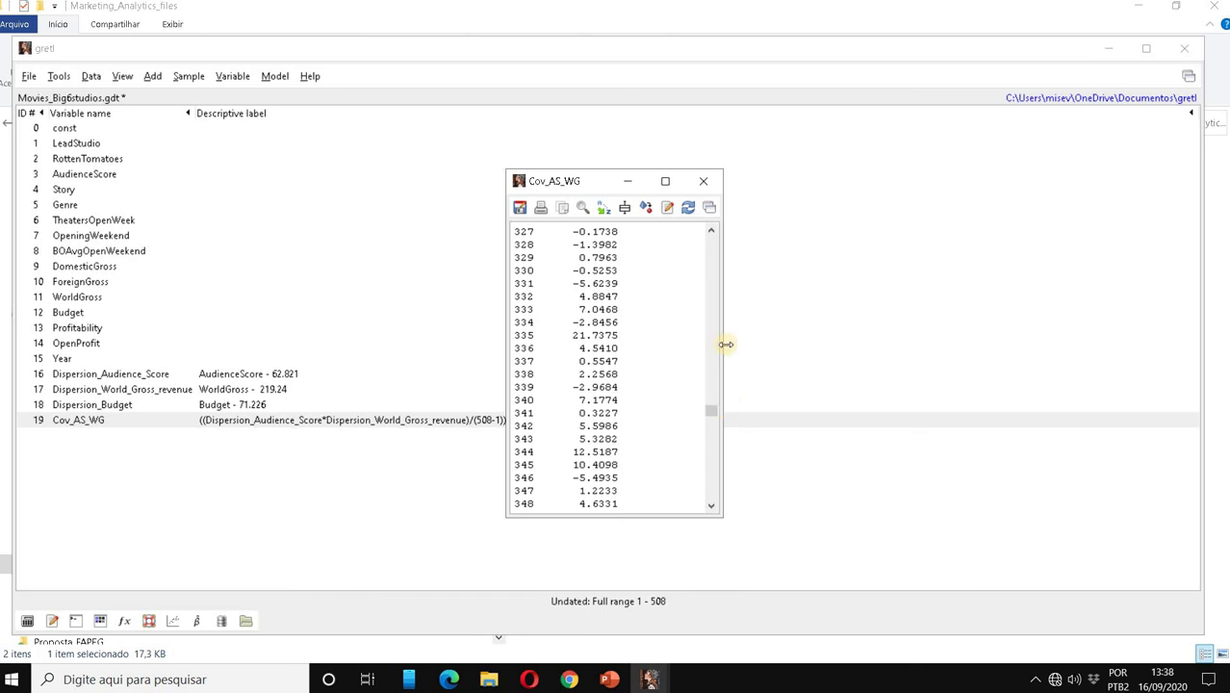
pyautogui.click(703, 181)
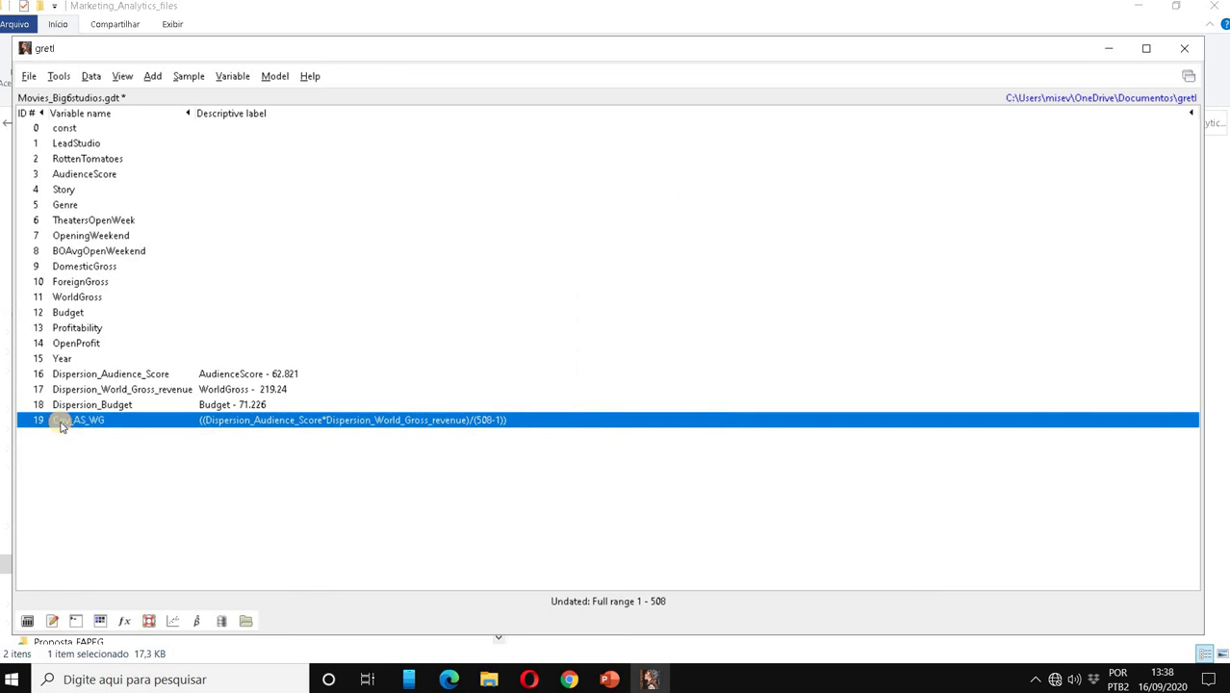
# Show the summary statistics of Cov_AS_WG, highlight the mean, and close the results
pyautogui.rightClick(61, 423)
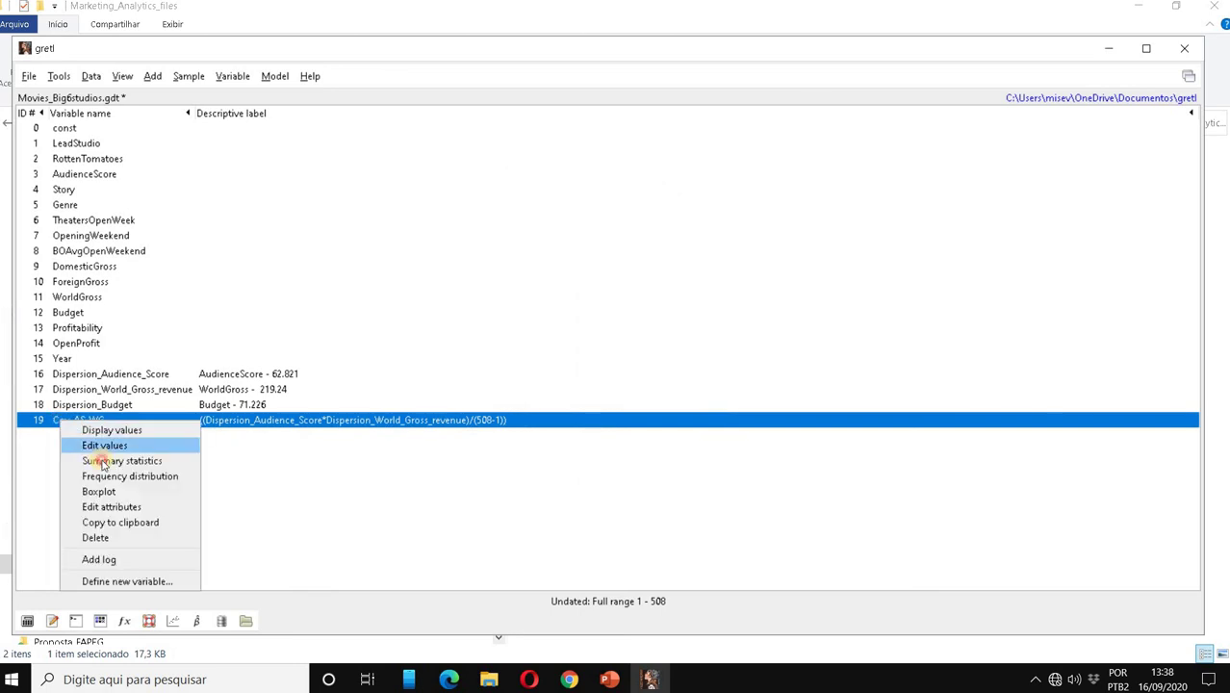
pyautogui.click(102, 461)
pyautogui.click(668, 307)
pyautogui.keyDown('shift'); pyautogui.click(440, 308); pyautogui.keyUp('shift')
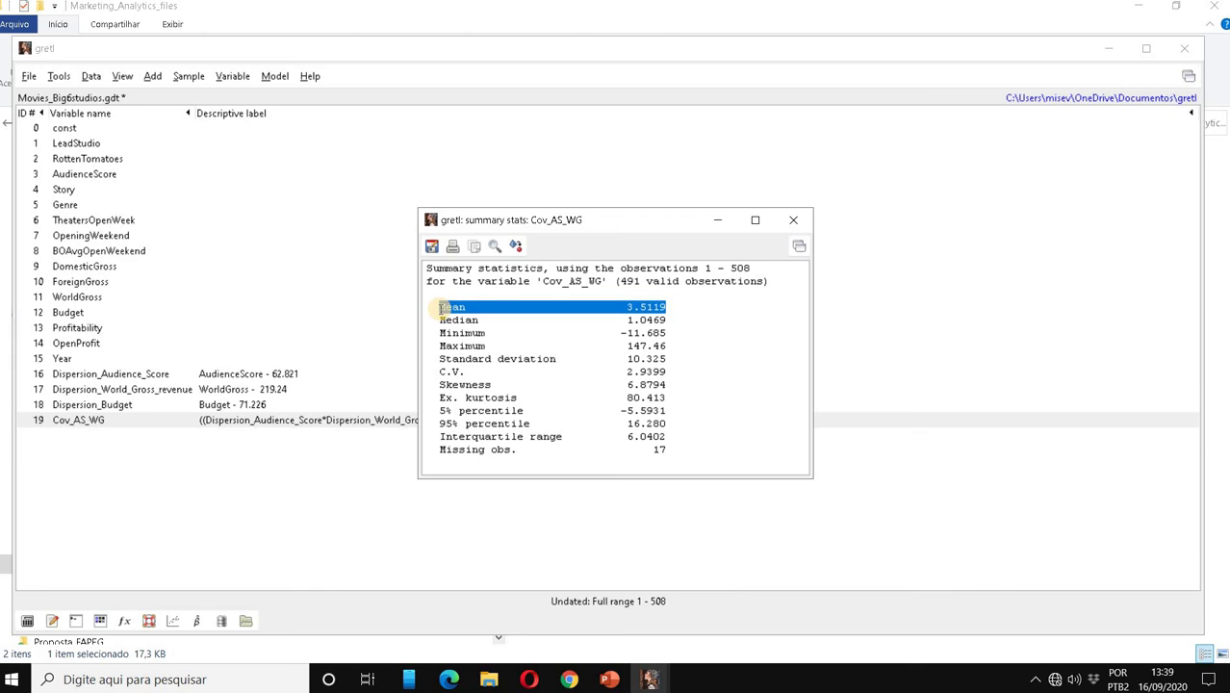
pyautogui.click(793, 219)
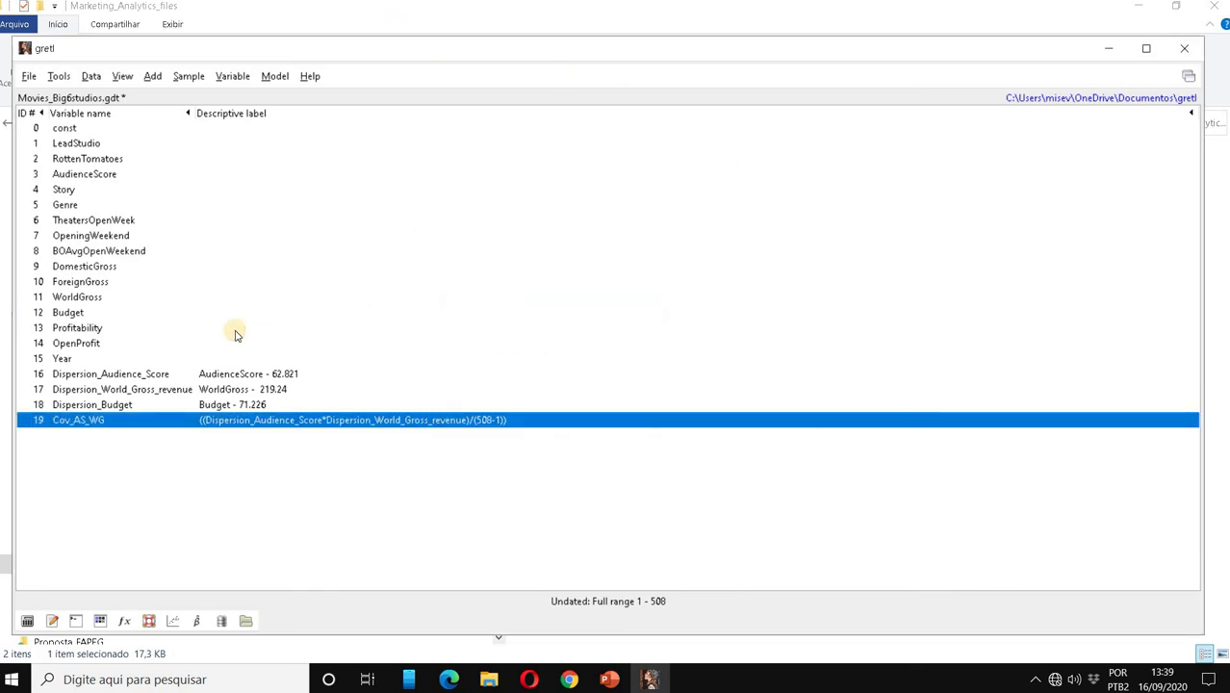
# Plot the frequency distribution of AudienceScore with the default settings, examine the histogram, and close the results
pyautogui.rightClick(75, 175)
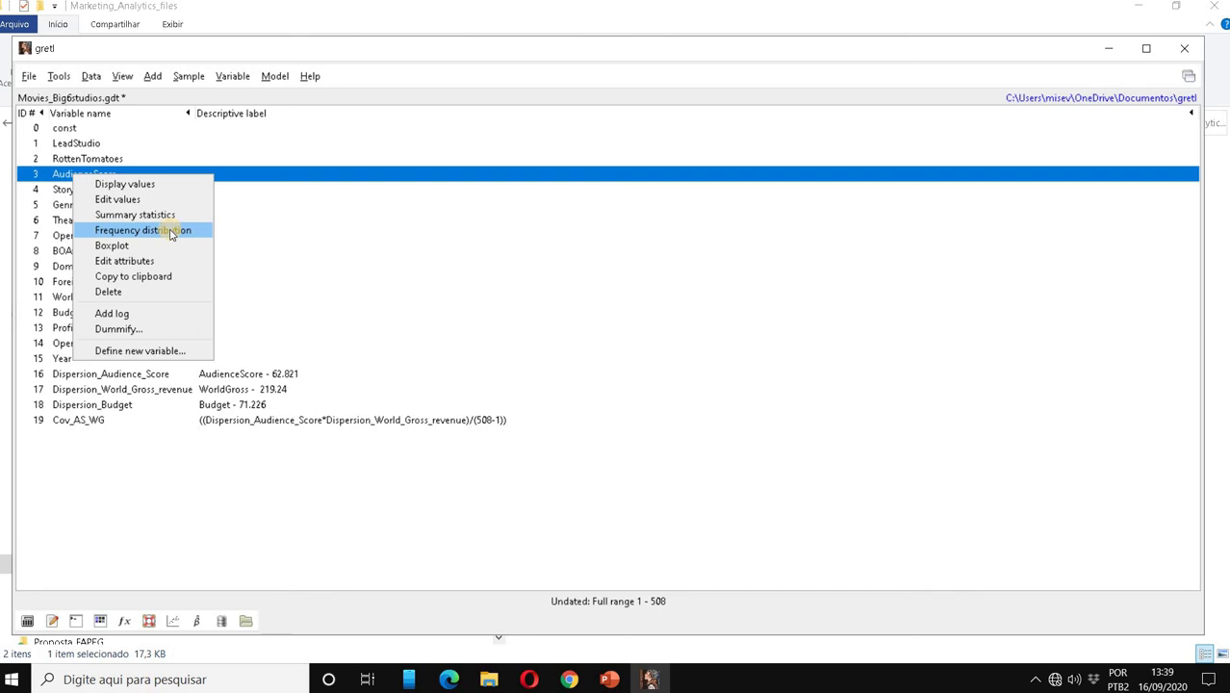
pyautogui.click(171, 234)
pyautogui.press('Return')
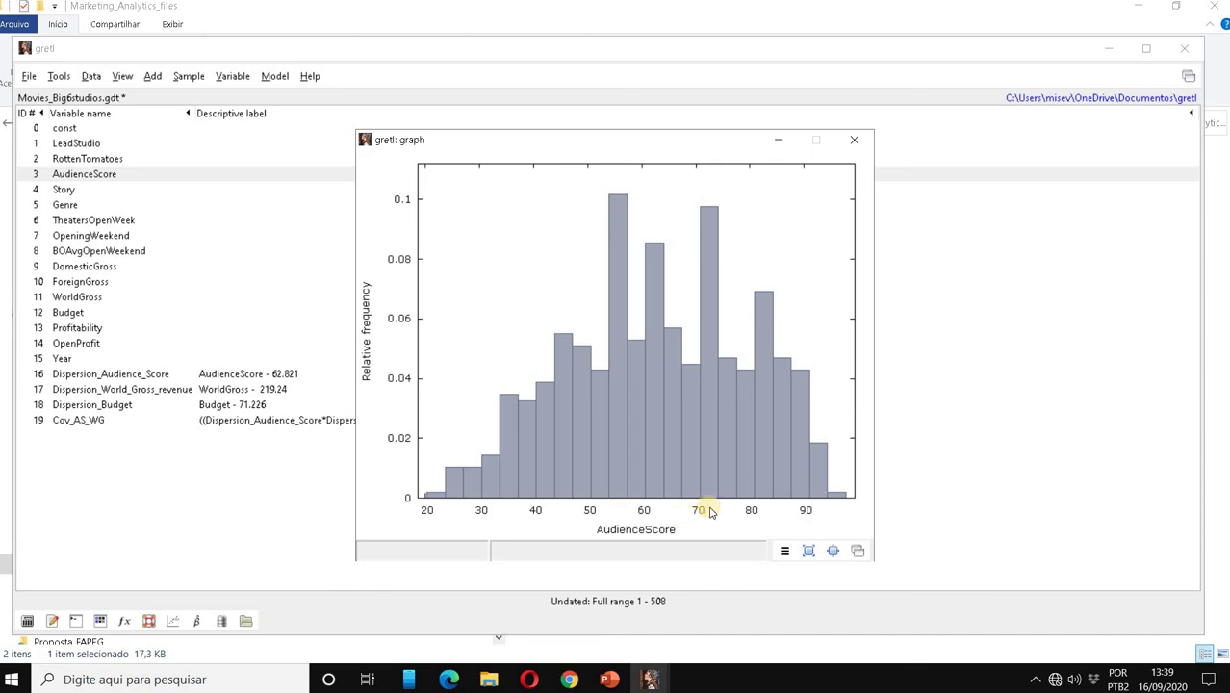
pyautogui.click(854, 140)
pyautogui.click(825, 205)
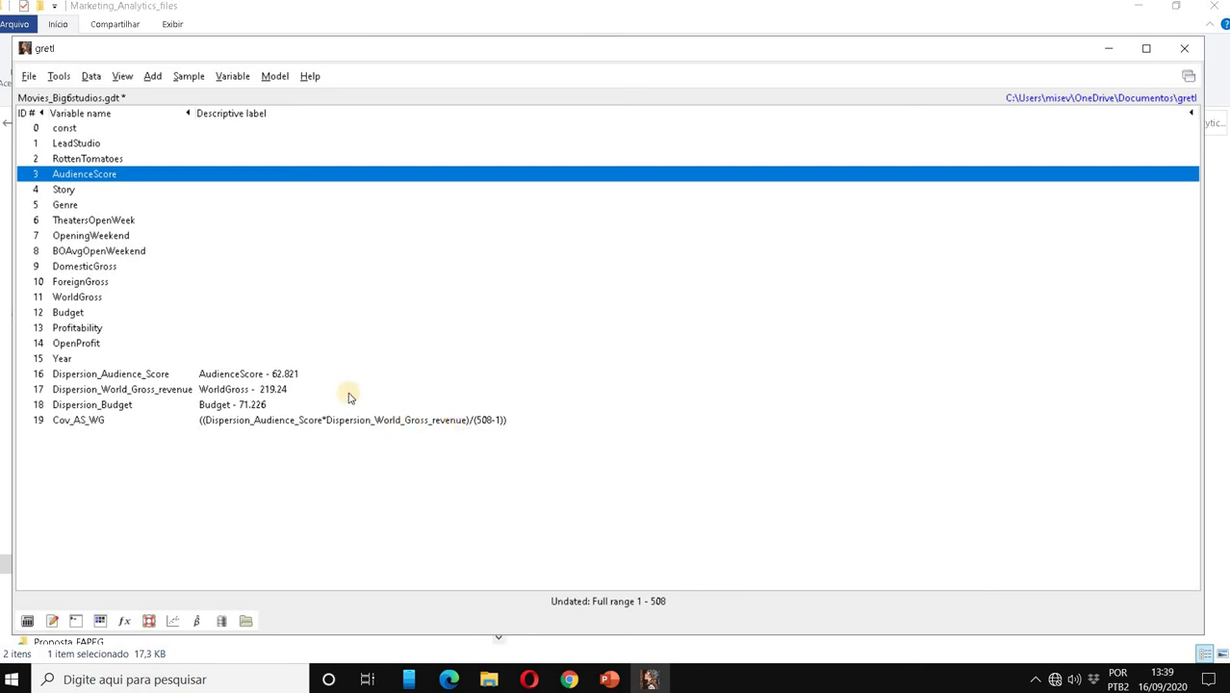
# Define a new variable with the formula Cov_Bud_WG = ((Dispersion_Budget*Dispersion_World_Gross_revenue)/(508-1))
pyautogui.click(154, 77)
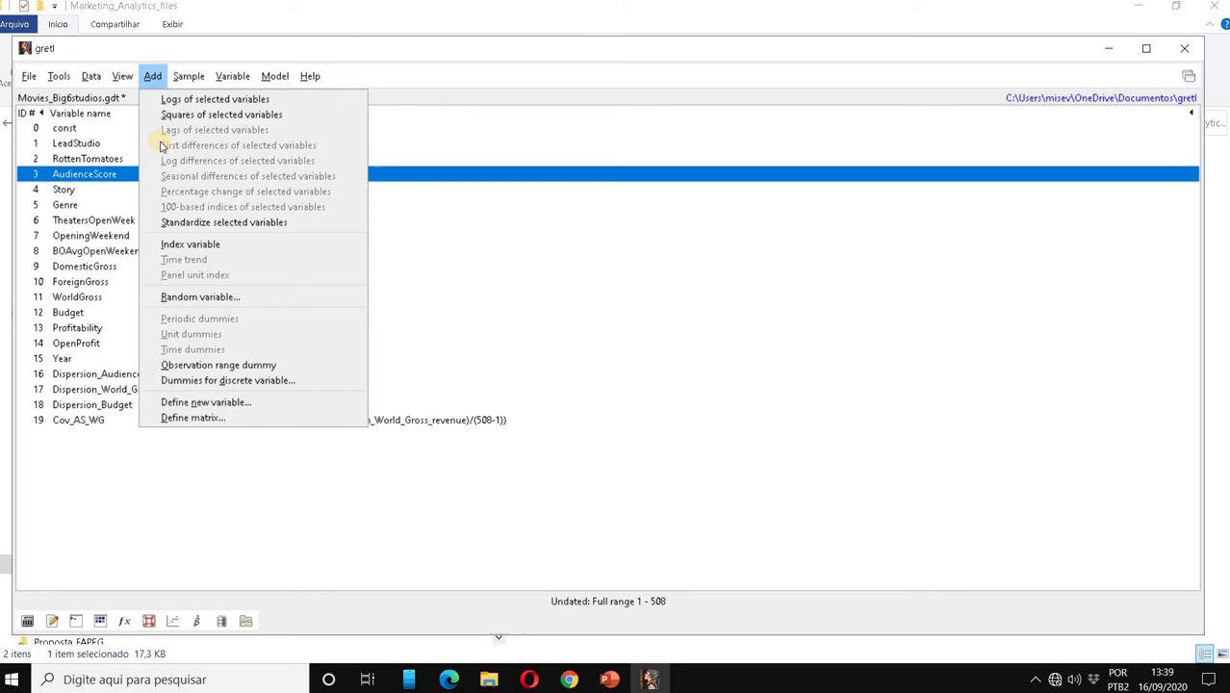
pyautogui.click(243, 402)
pyautogui.moveTo(539, 294); pyautogui.dragTo(662, 252)
pyautogui.write('Cov')
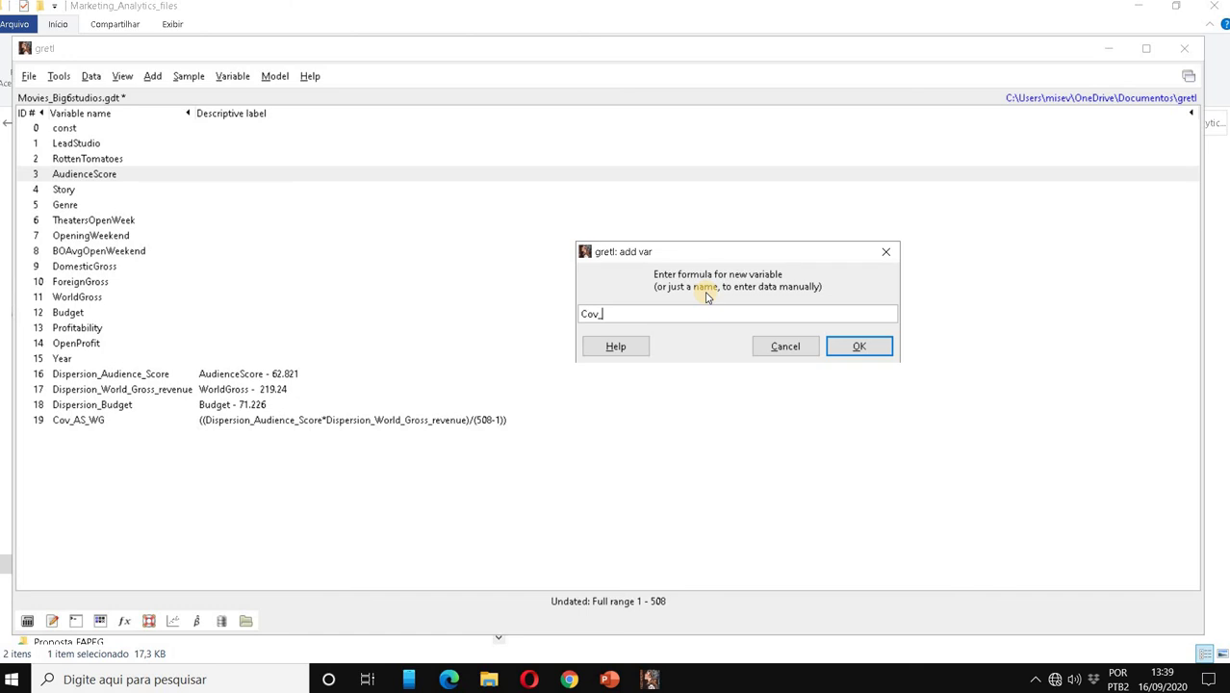
pyautogui.write('_Bud_WG = ((')
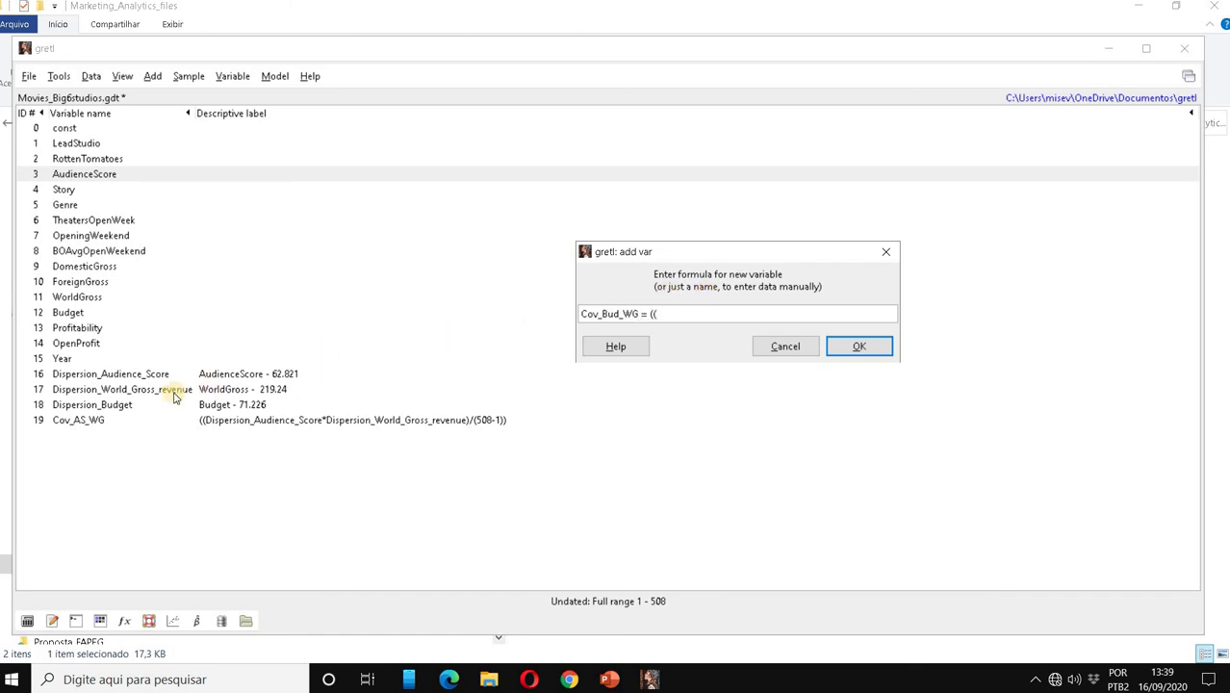
pyautogui.doubleClick(122, 411)
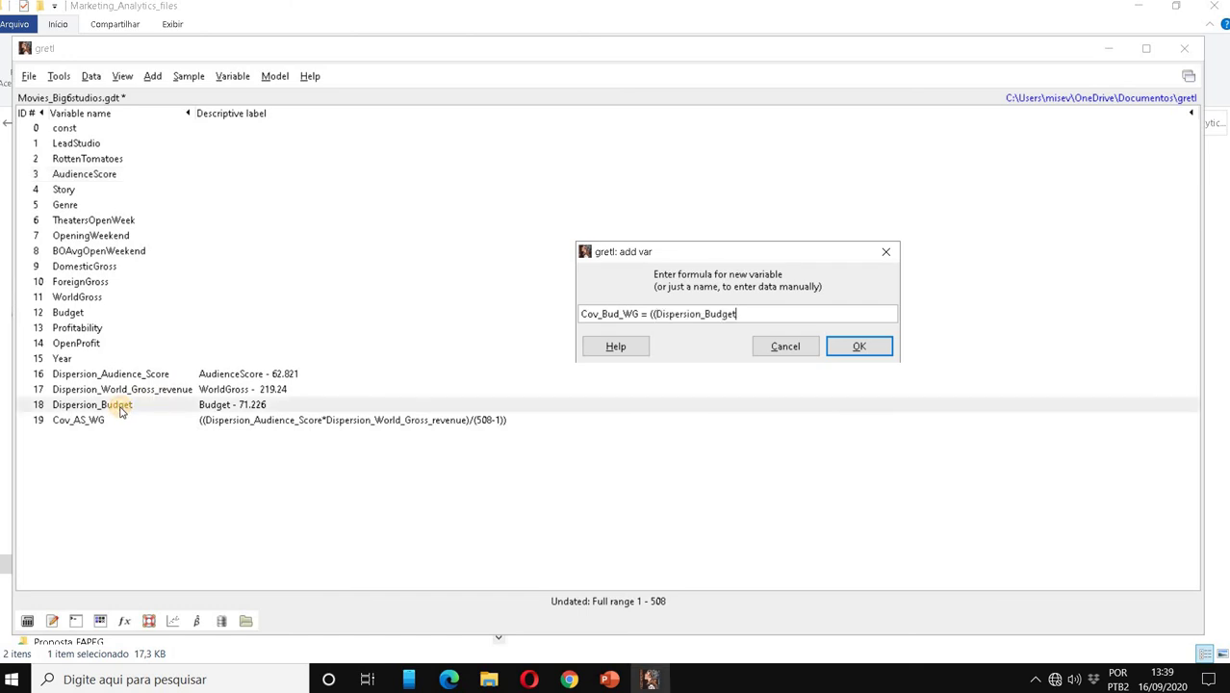
pyautogui.write('*')
pyautogui.doubleClick(142, 391)
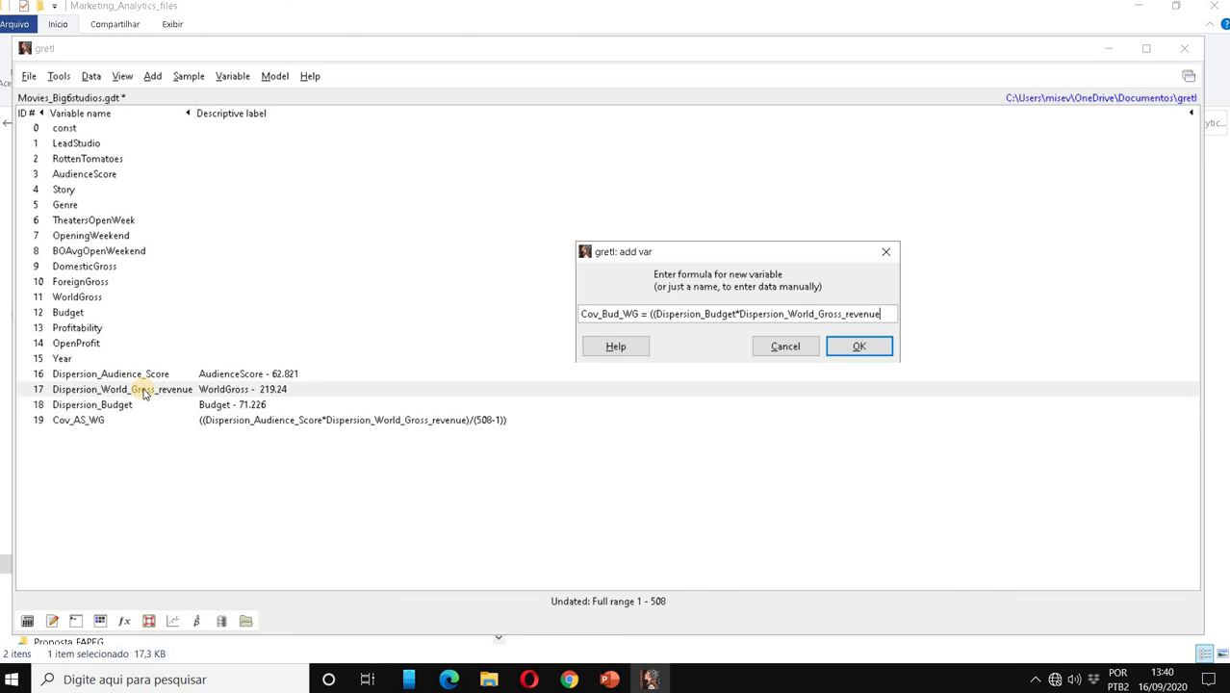
pyautogui.write(')/(508-1')
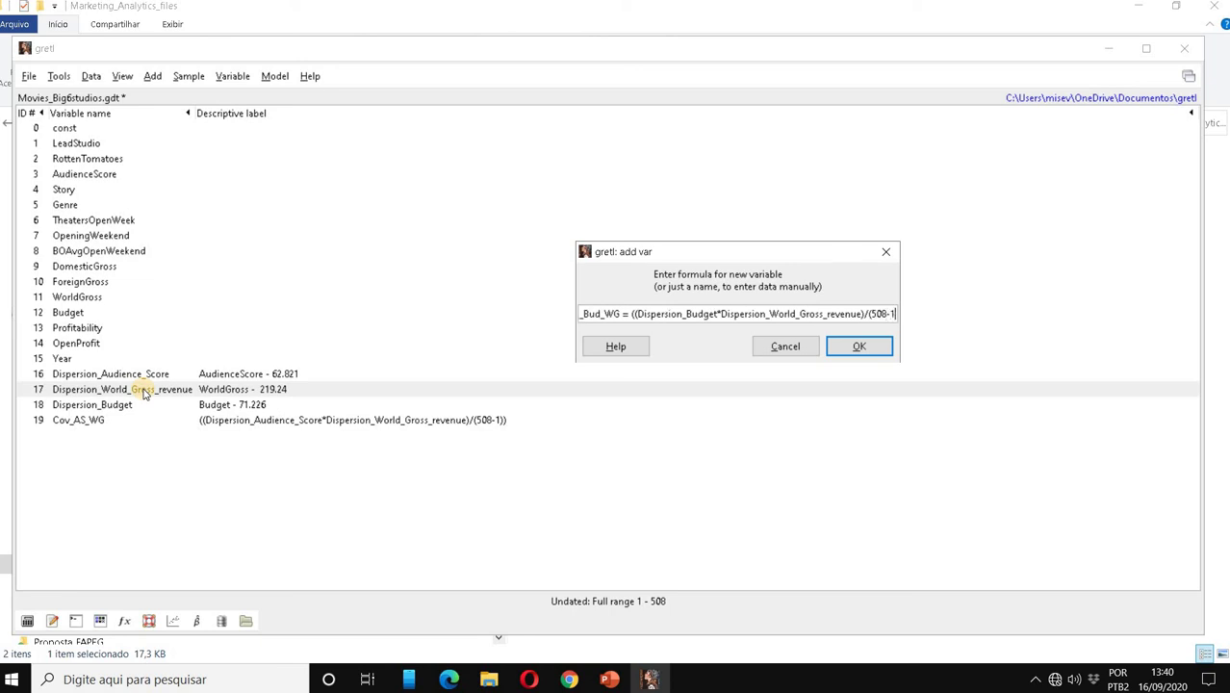
pyautogui.write(')')
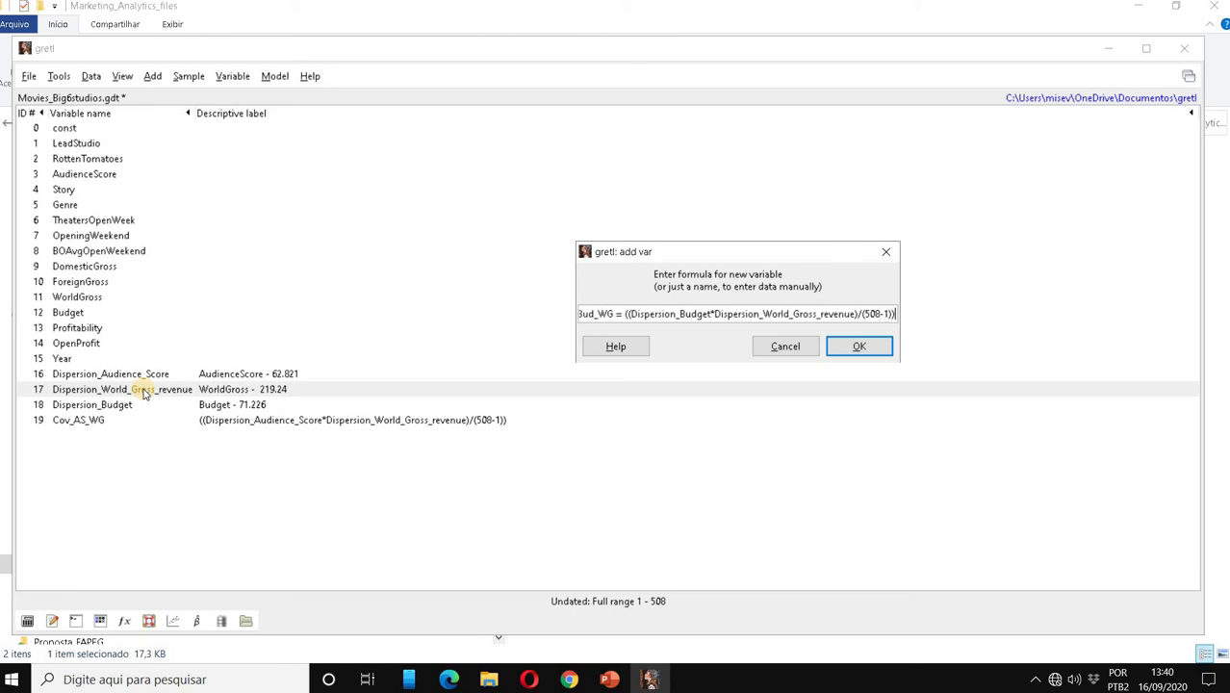
pyautogui.click(849, 347)
# Show the summary statistics of Cov_Bud_WG, move the results window aside, and highlight the mean
pyautogui.click(112, 439)
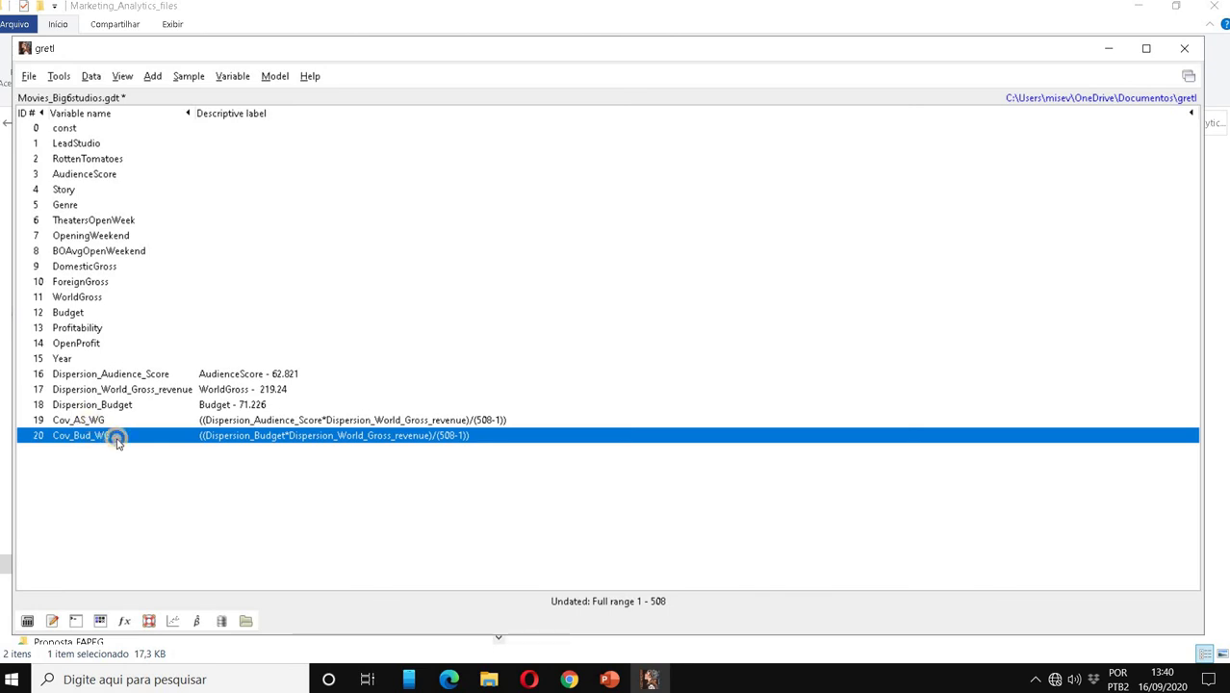
pyautogui.rightClick(113, 439)
pyautogui.press('Return')
pyautogui.moveTo(578, 228); pyautogui.dragTo(744, 87)
pyautogui.moveTo(678, 171); pyautogui.dragTo(953, 169)
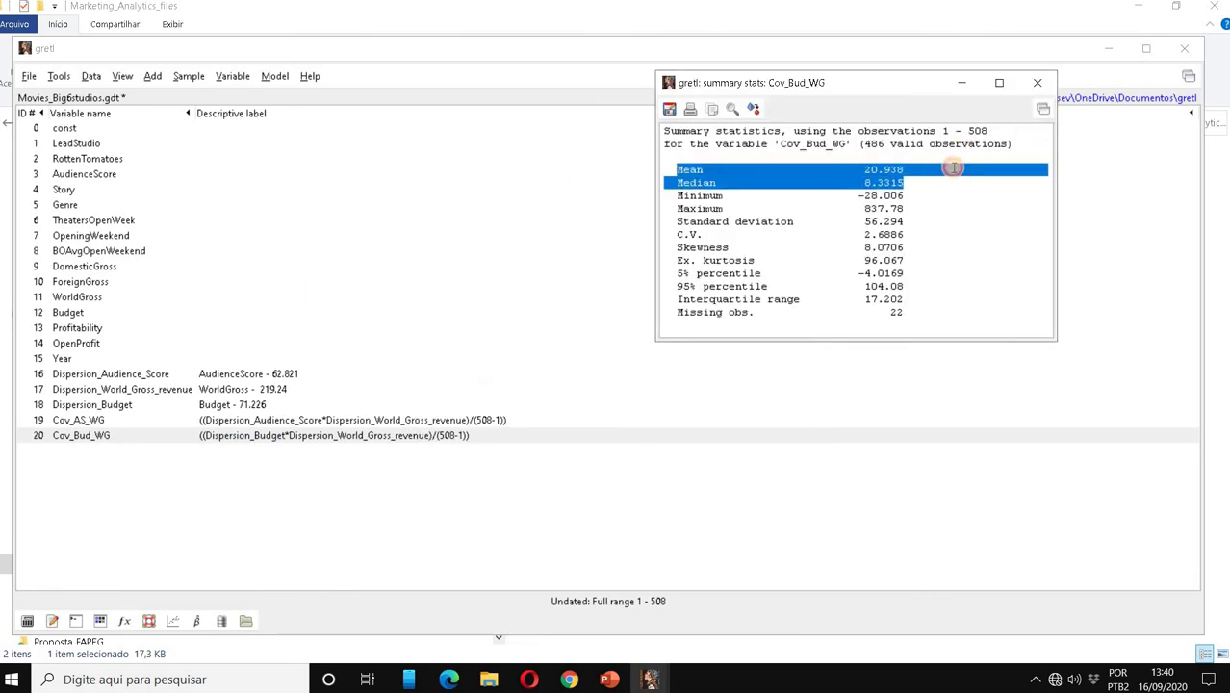
# Show the summary statistics of Cov_AS_WG and place them side by side with the Cov_Bud_WG statistics for comparison
pyautogui.click(79, 406)
pyautogui.rightClick(89, 424)
pyautogui.press('Return')
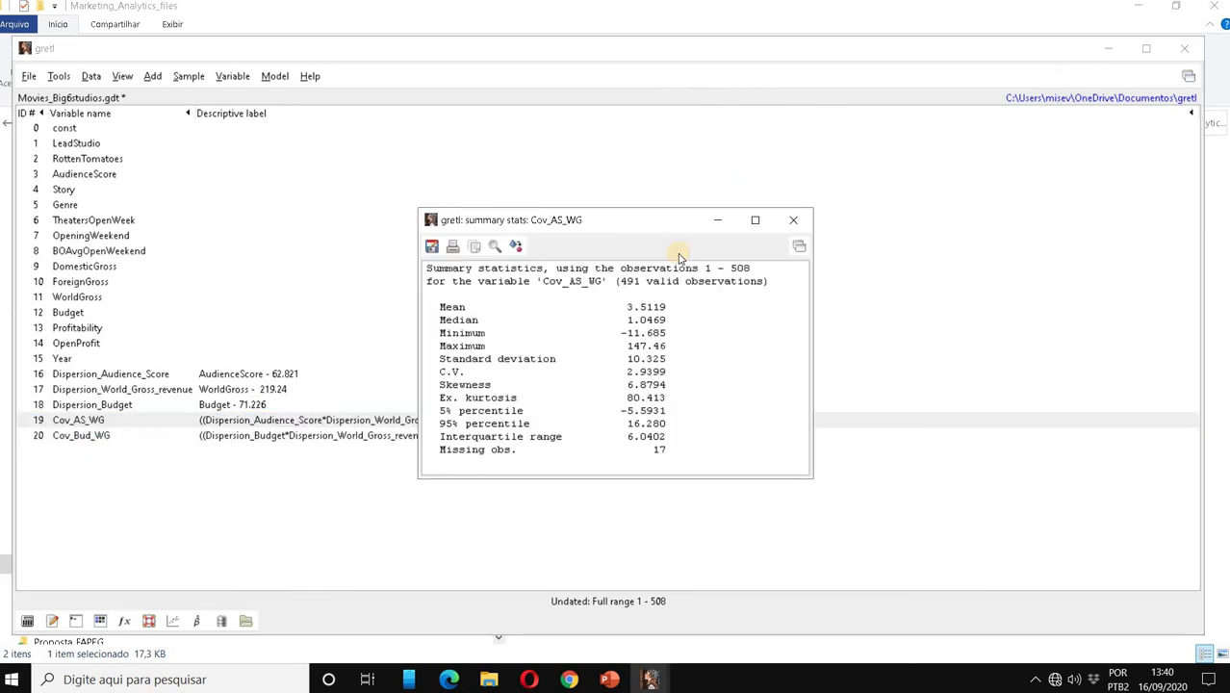
pyautogui.hotkey('alt', 'Tab')
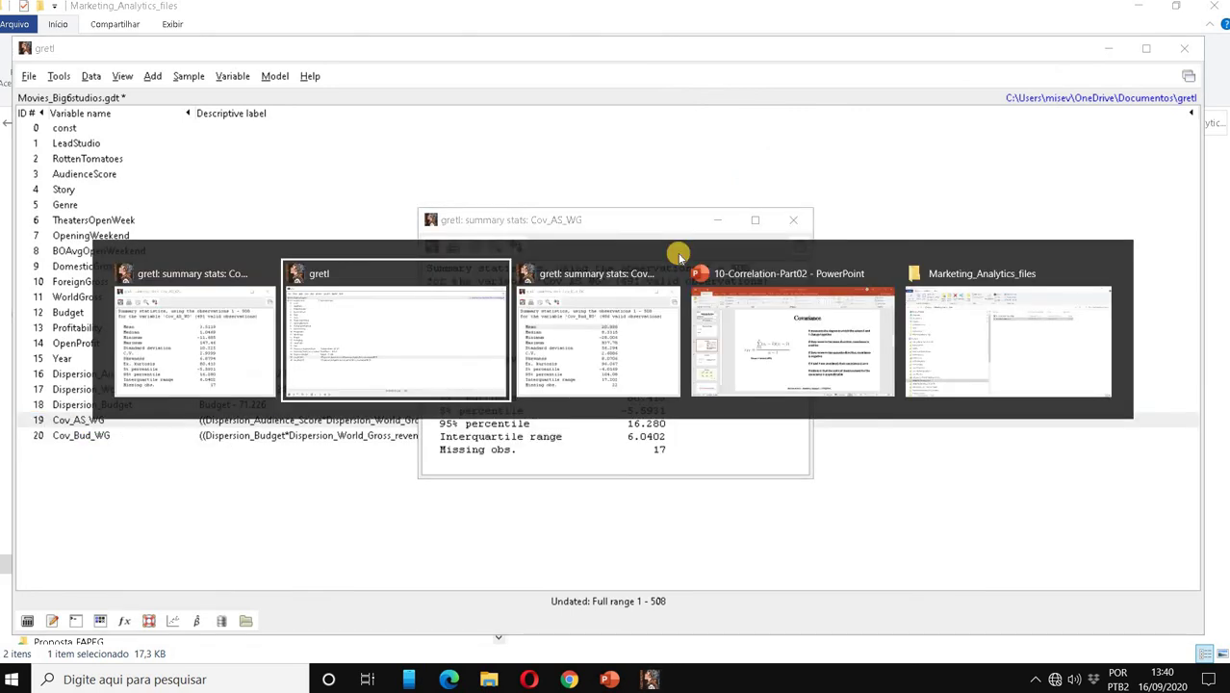
pyautogui.hotkey('alt', 'Tab')
pyautogui.click(601, 223)
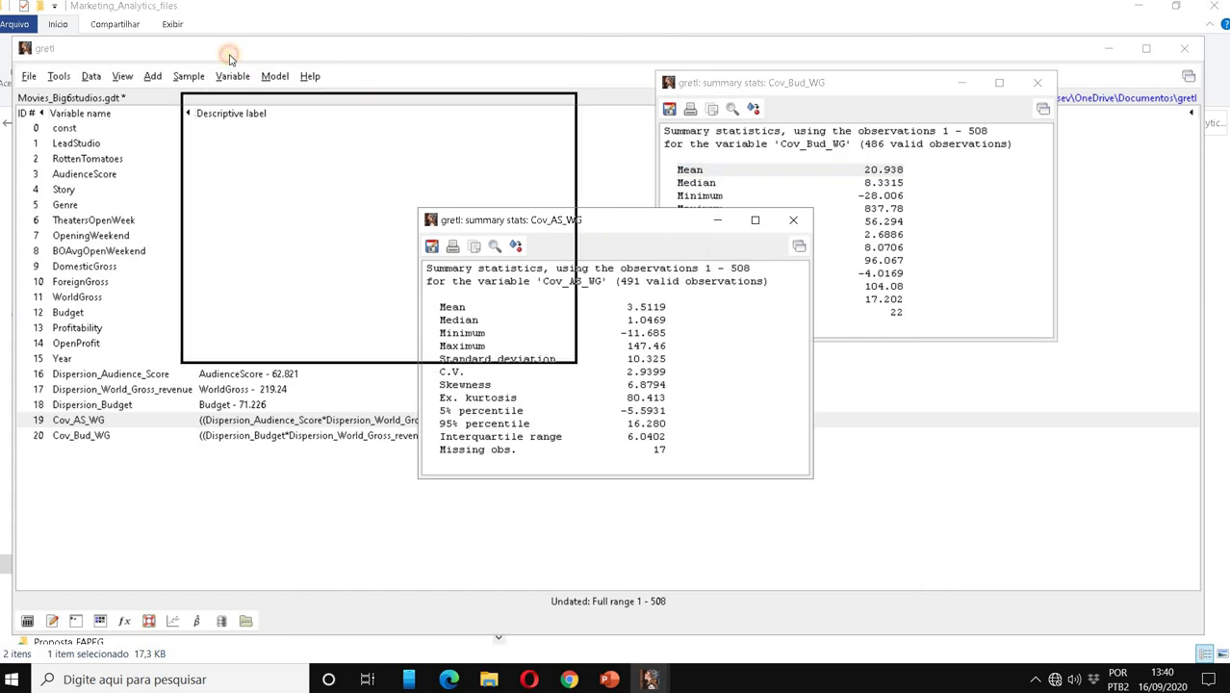
pyautogui.moveTo(229, 58); pyautogui.dragTo(210, 53)
pyautogui.moveTo(757, 77); pyautogui.dragTo(476, 58)
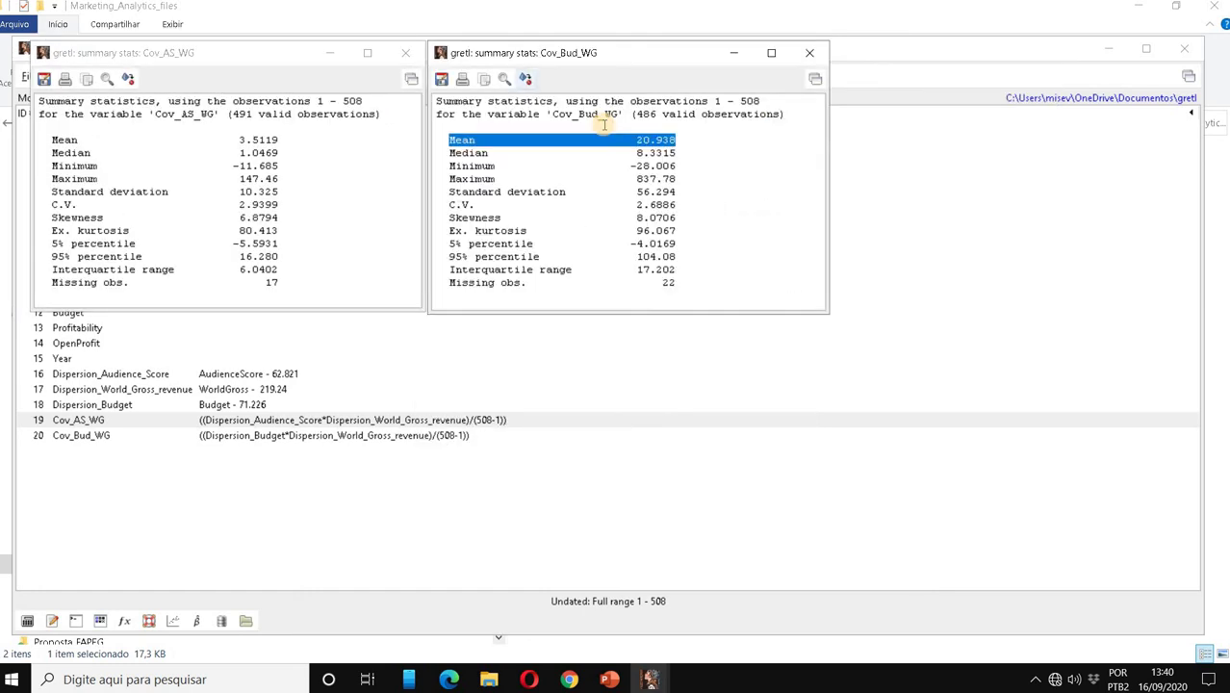